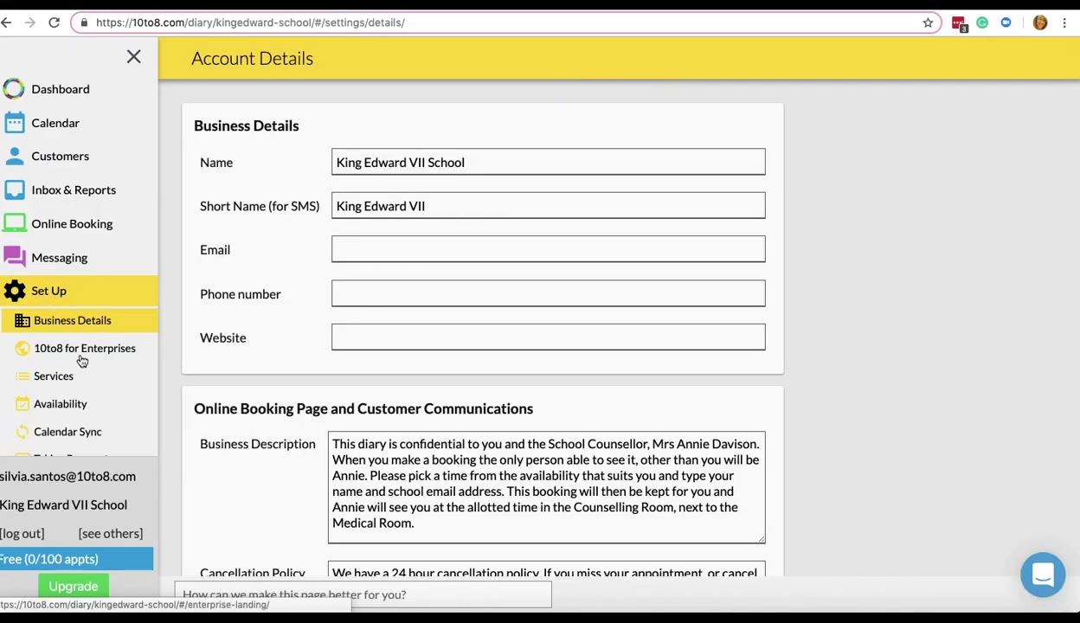
Step: Scroll the Business Details sidebar down to reveal the Staff and Locations entries
scroll(77, 361, down, 5)
scroll(78, 361, down, 2)
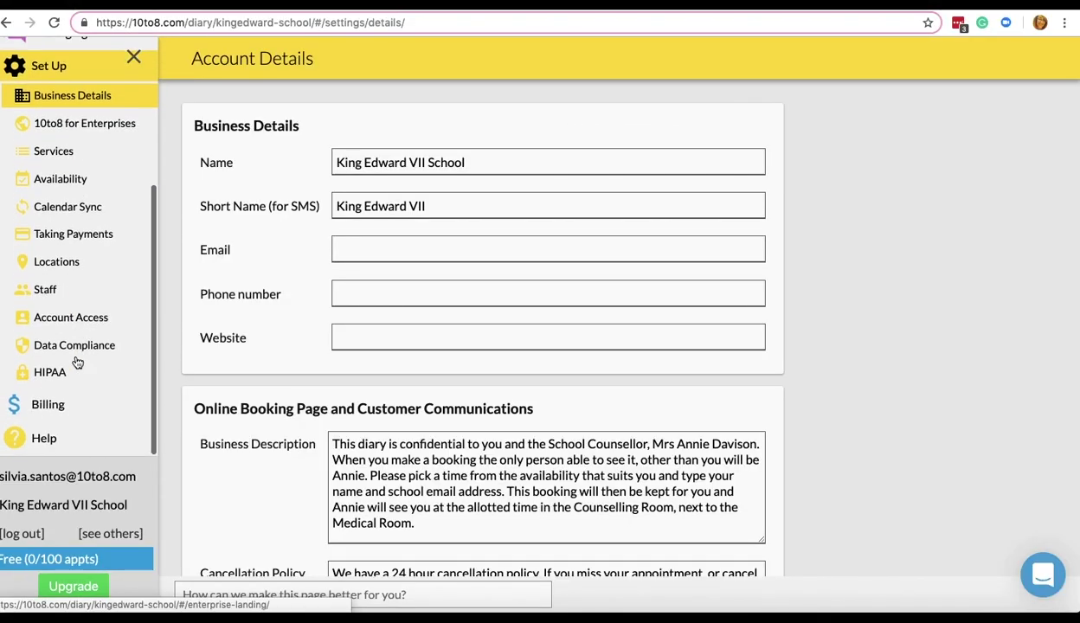
Step: Start a blank new staff entry, then check the orange-coded member's permission, keeping System admin
click(50, 290)
click(302, 130)
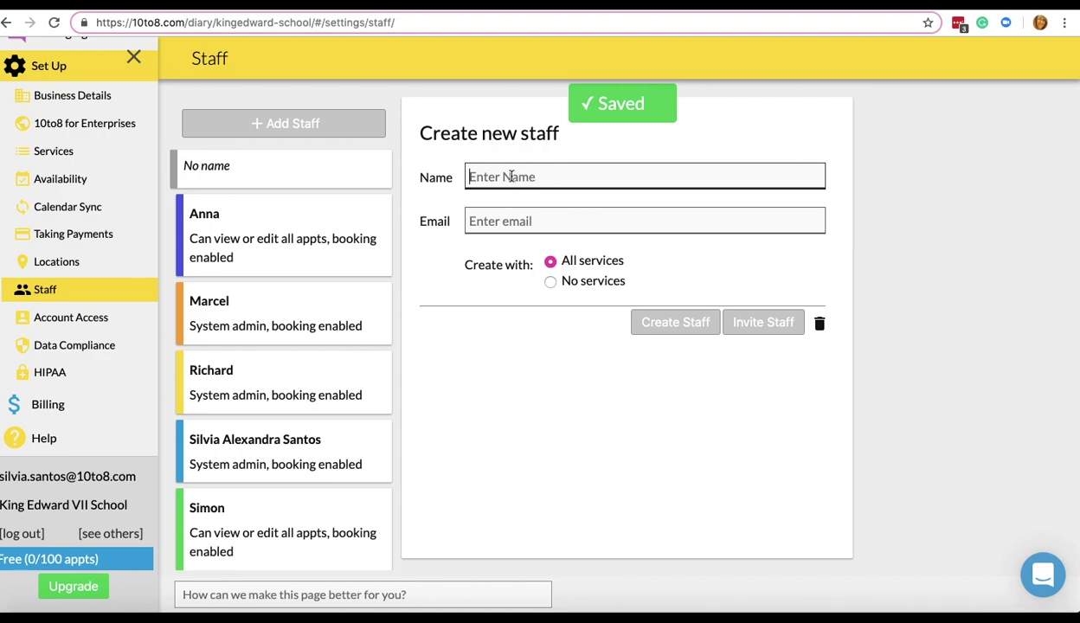
click(249, 311)
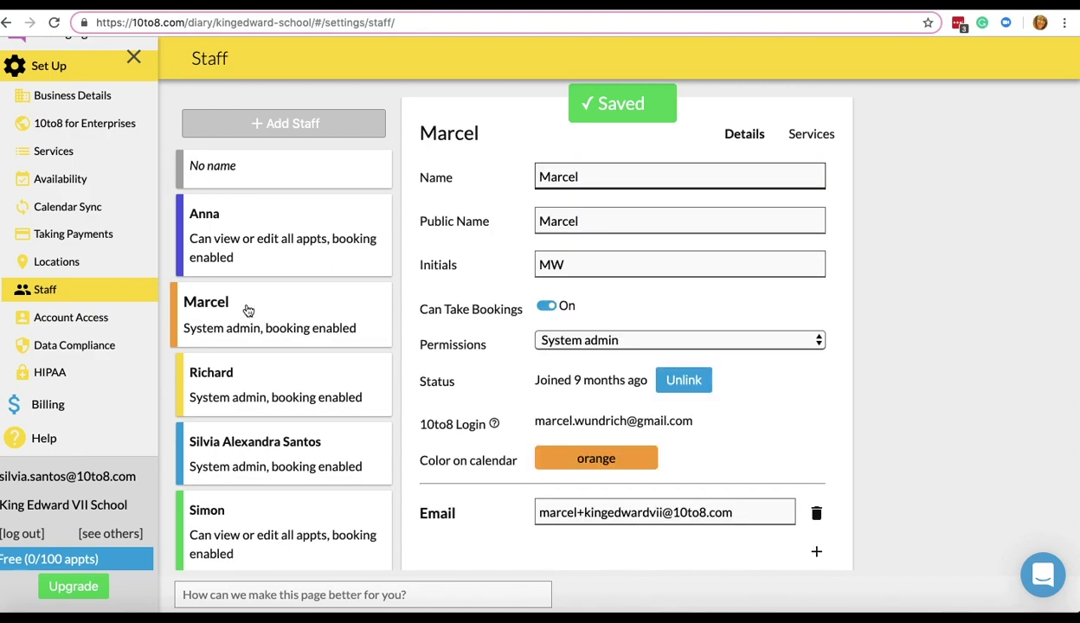
click(820, 343)
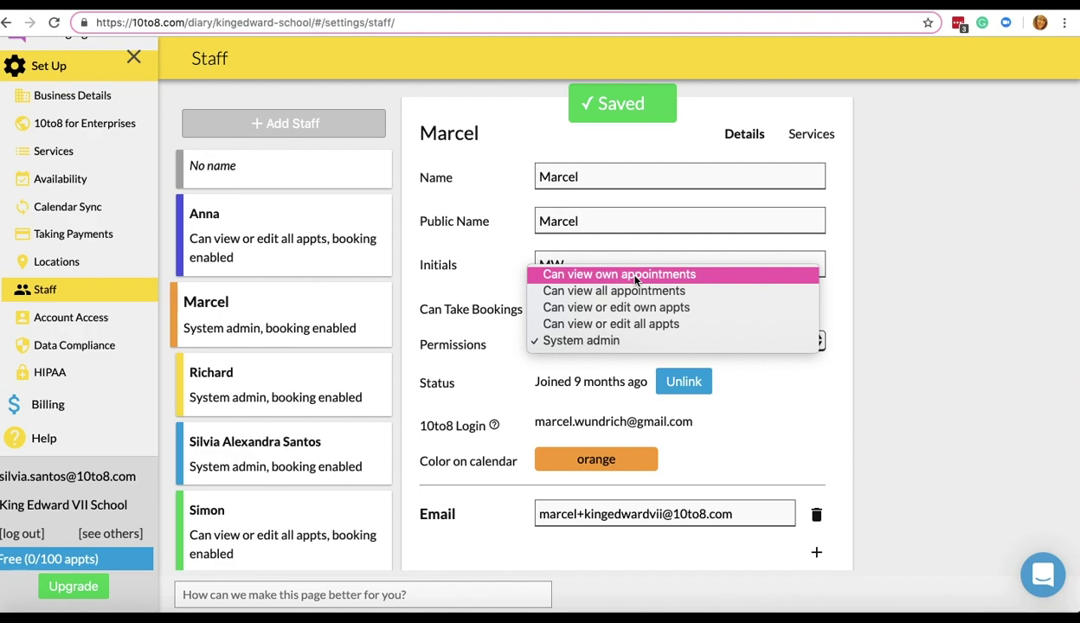
click(839, 418)
Step: Review the blue-coded staff member's details without changing them
click(312, 457)
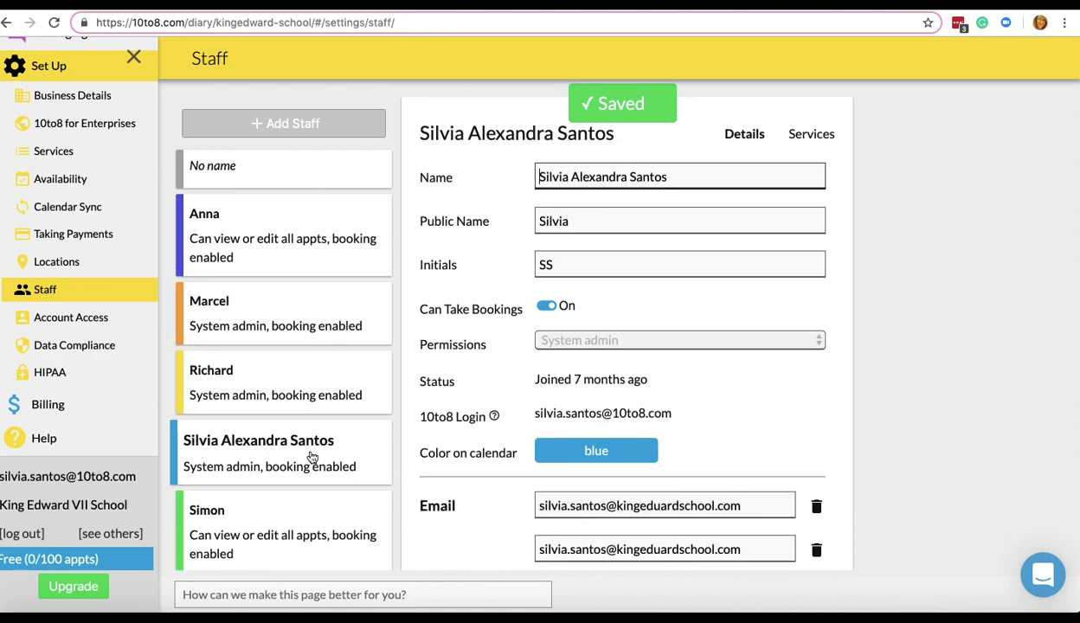
scroll(728, 454, down, 4)
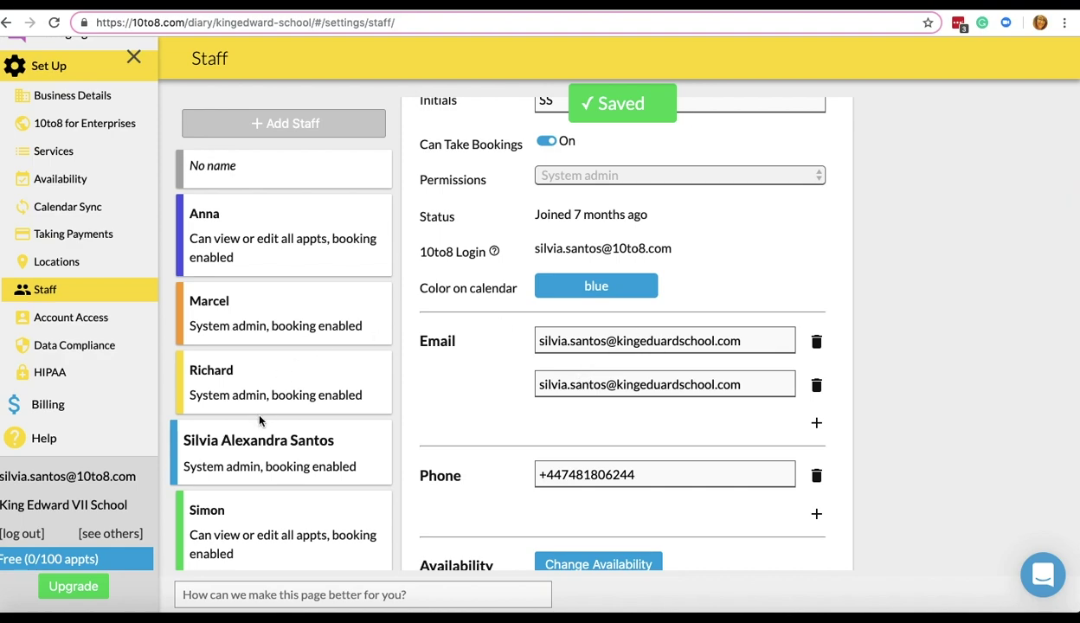
scroll(260, 421, down, 1)
scroll(458, 411, up, 4)
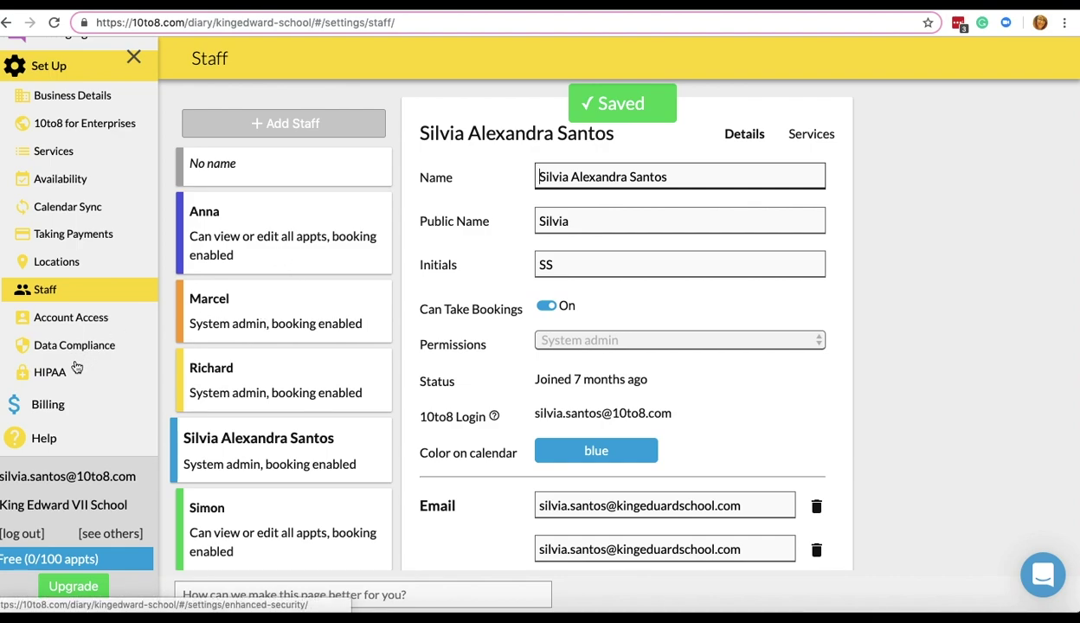
Step: Review the Cambridge, UK business address under Locations > Premises, then go to Availability
click(64, 264)
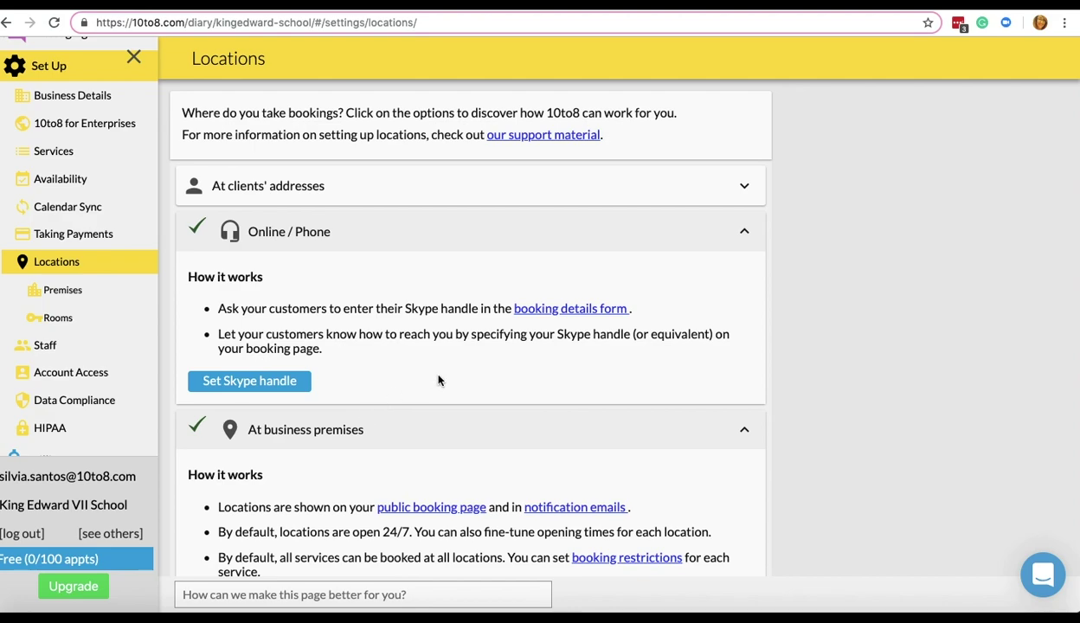
scroll(405, 349, down, 2)
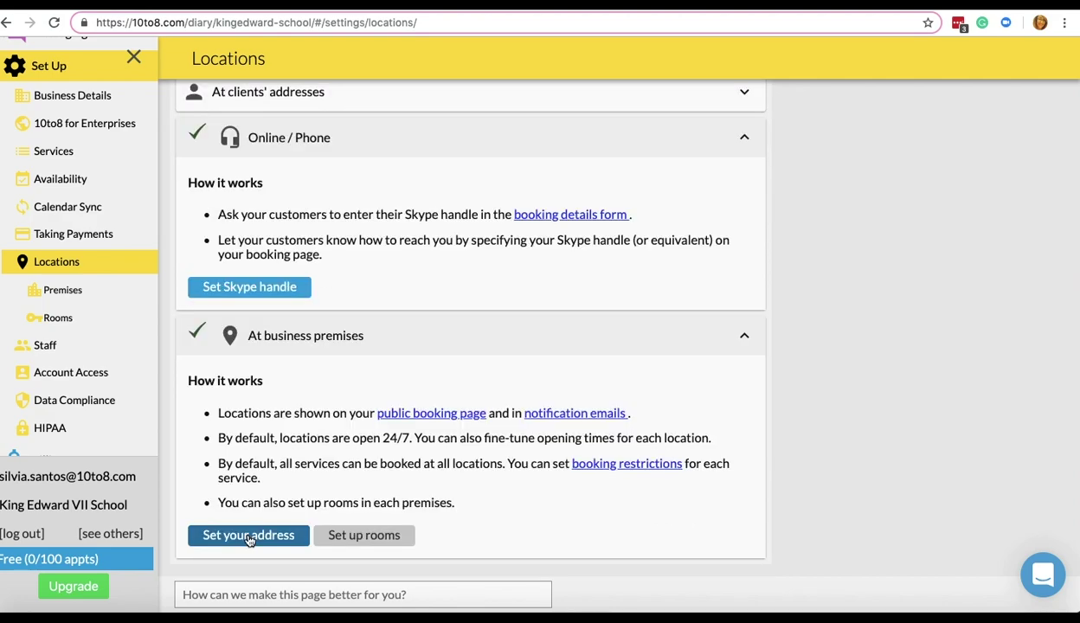
click(64, 291)
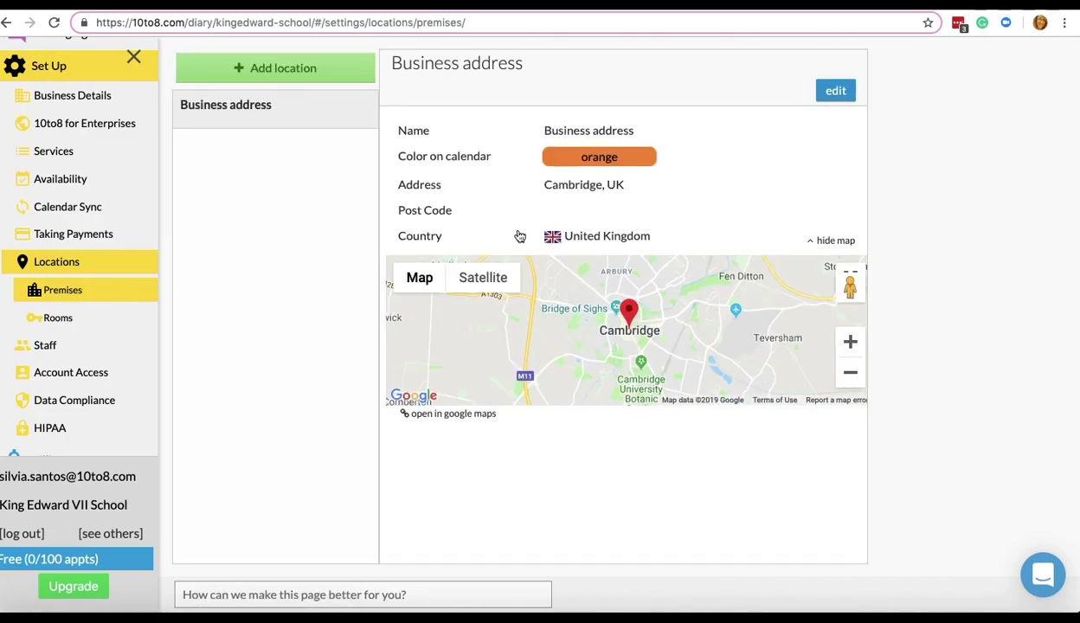
click(836, 92)
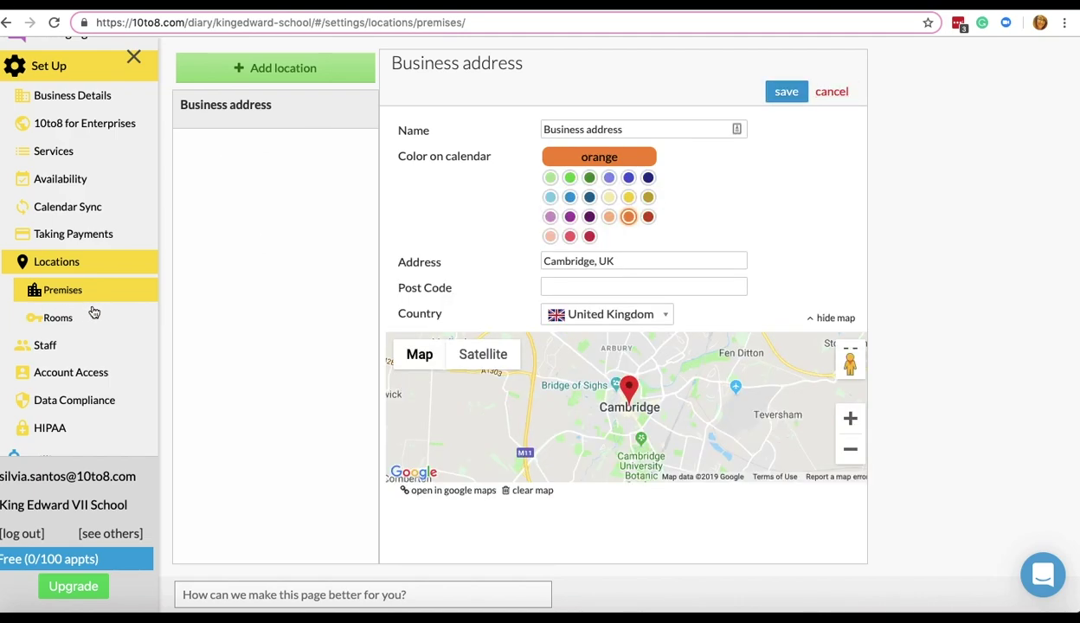
scroll(92, 311, up, 1)
scroll(92, 312, up, 1)
click(71, 245)
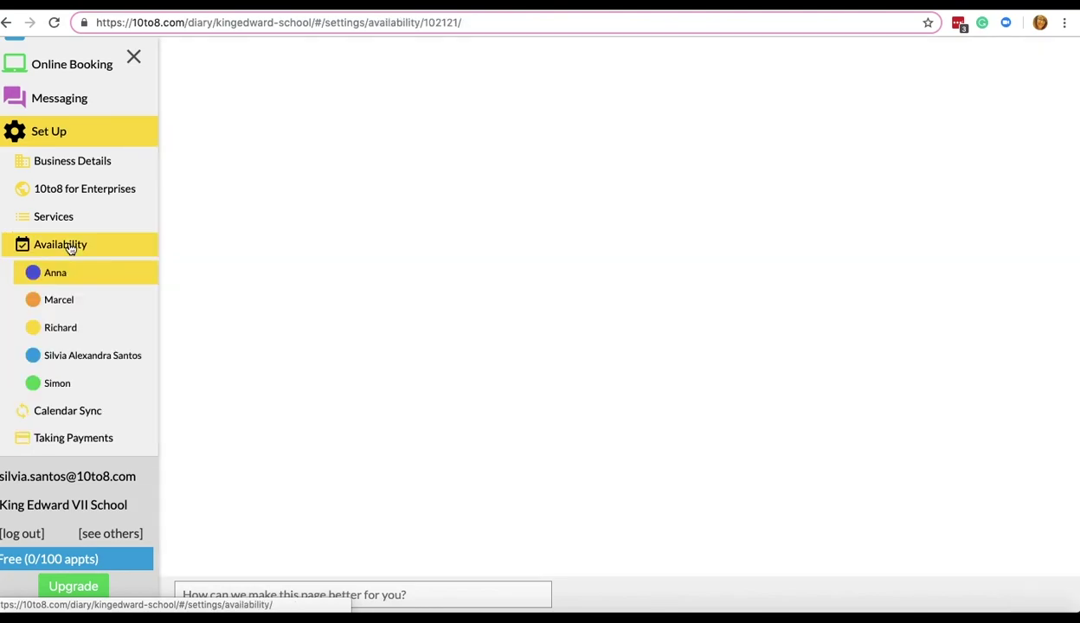
Step: Give the blue-coded staff member 09:00–17:00 hours at all locations on Thursday 2 May 2019
click(55, 356)
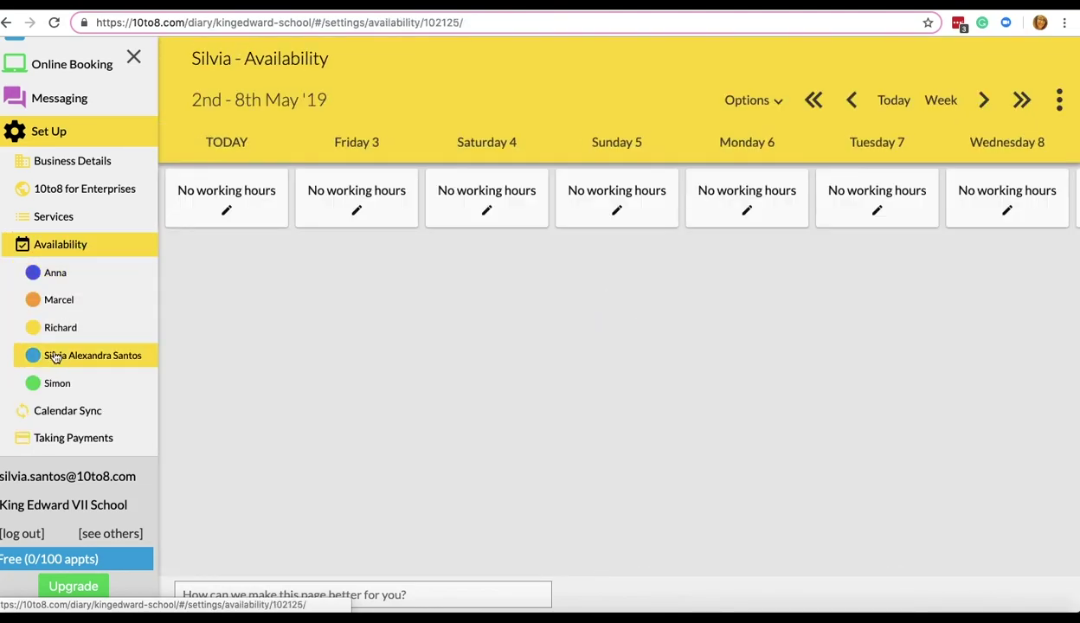
click(230, 199)
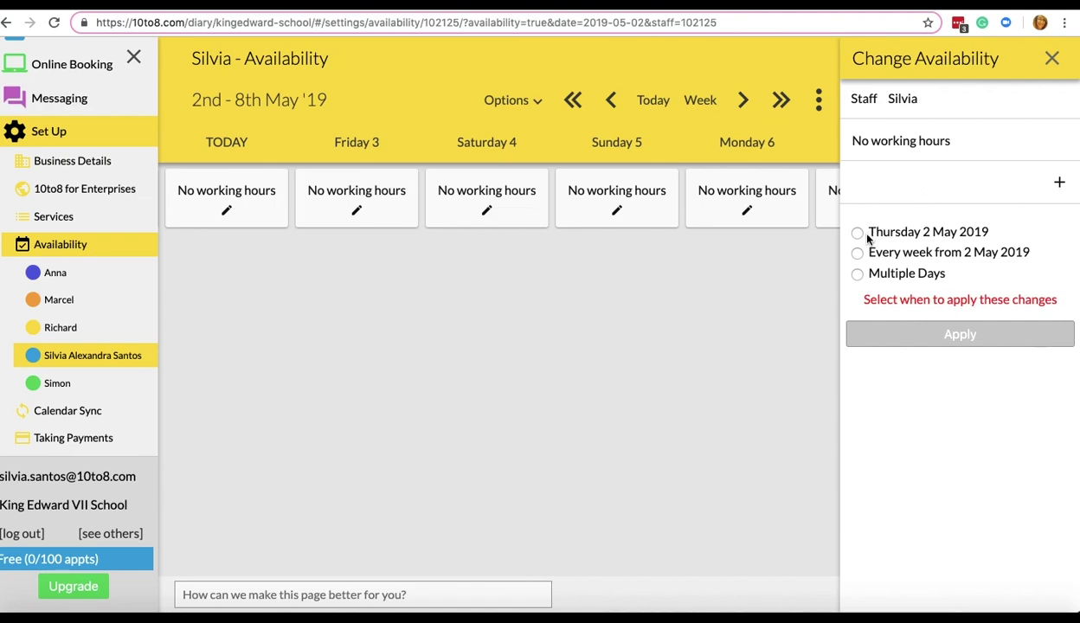
click(1059, 182)
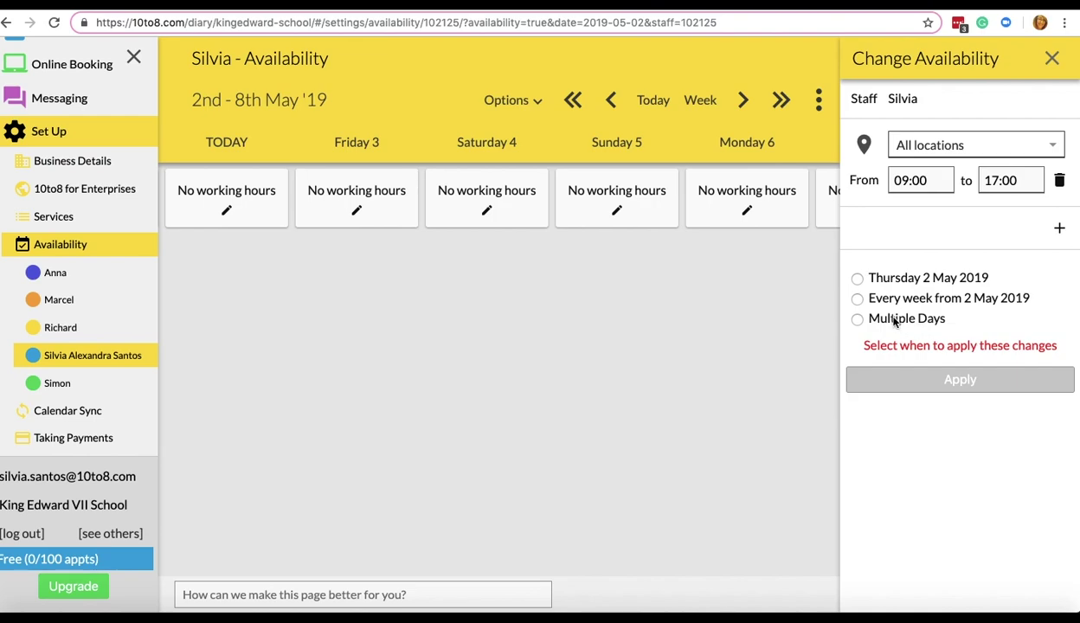
click(857, 278)
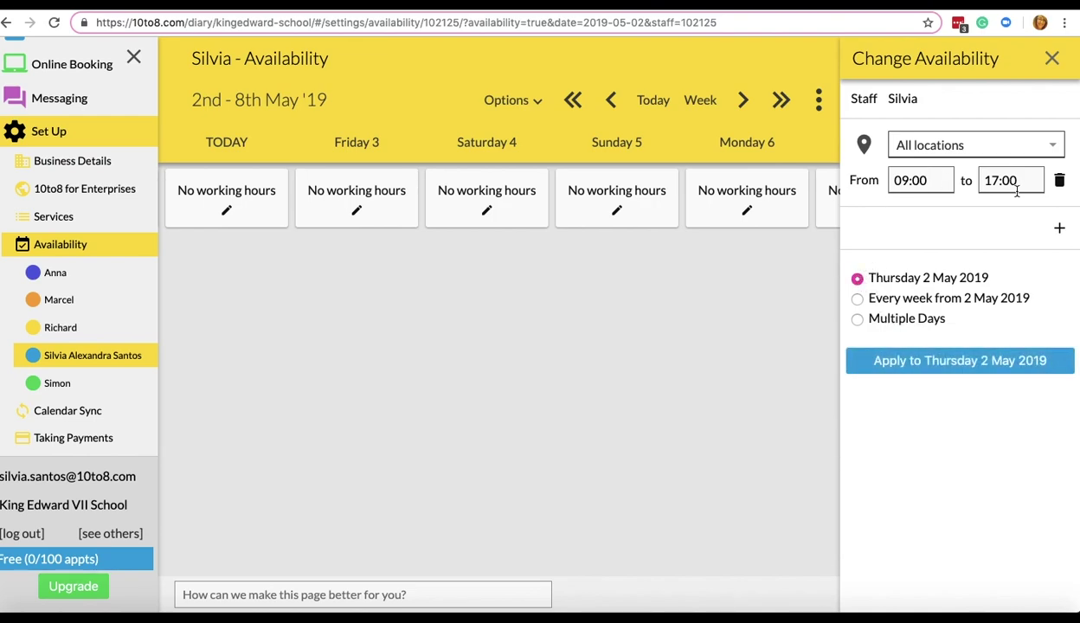
click(917, 361)
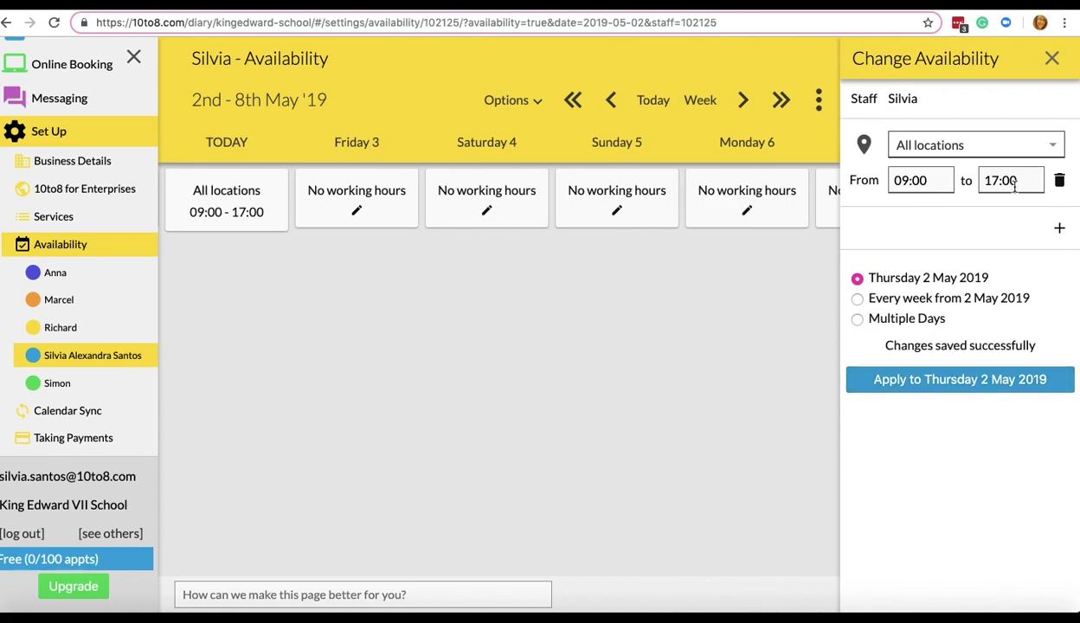
click(1026, 145)
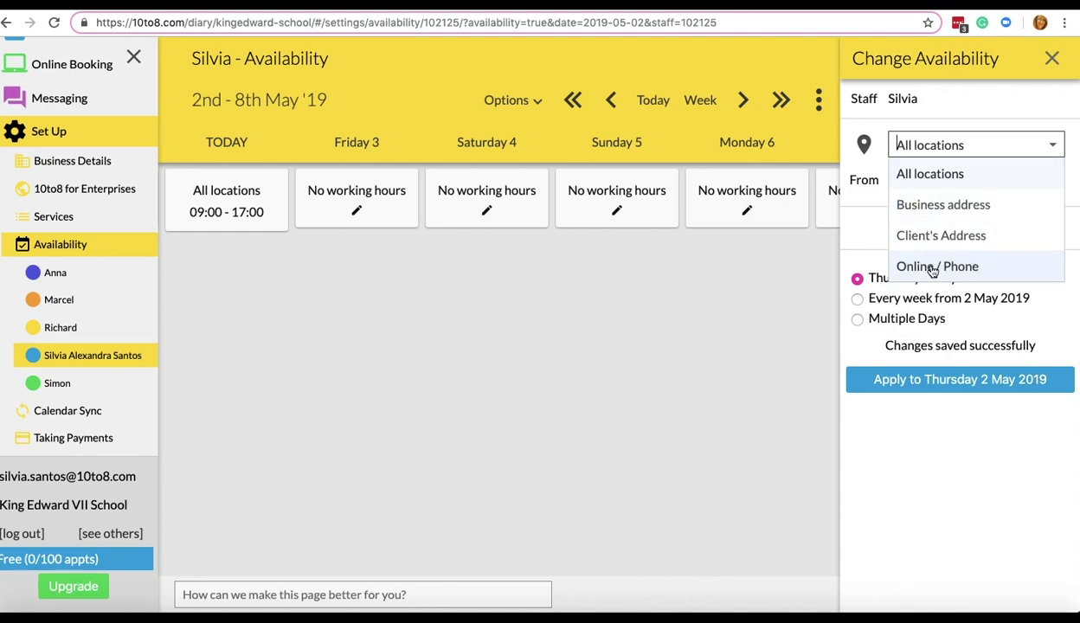
click(1052, 58)
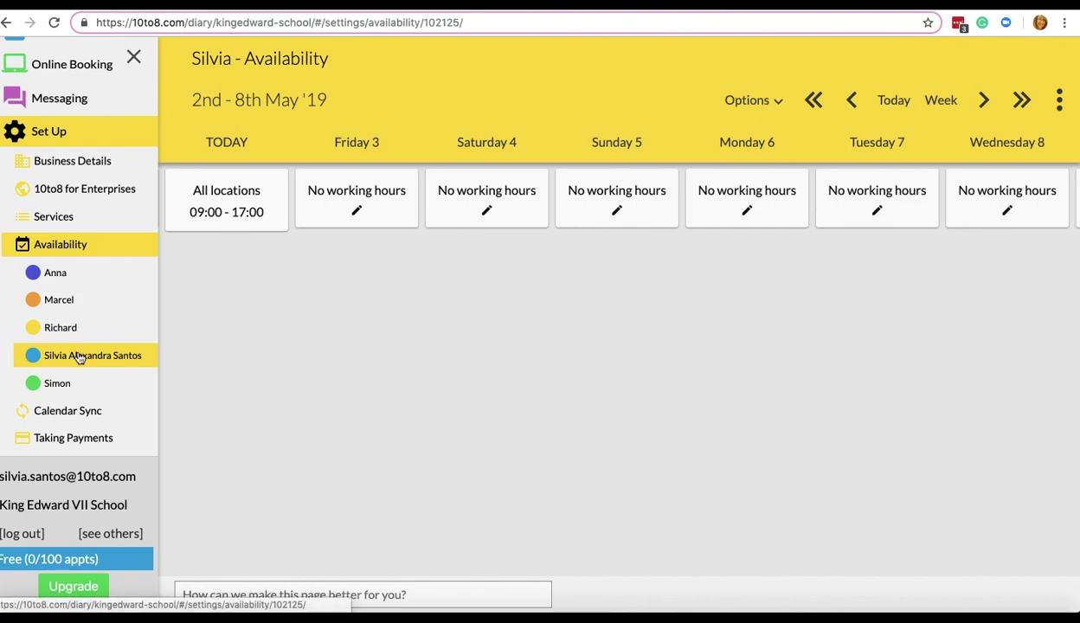
Step: Add a 0:30 one-to-one service named MEETING, bookable by any client, and expand its settings
scroll(78, 358, up, 1)
click(50, 314)
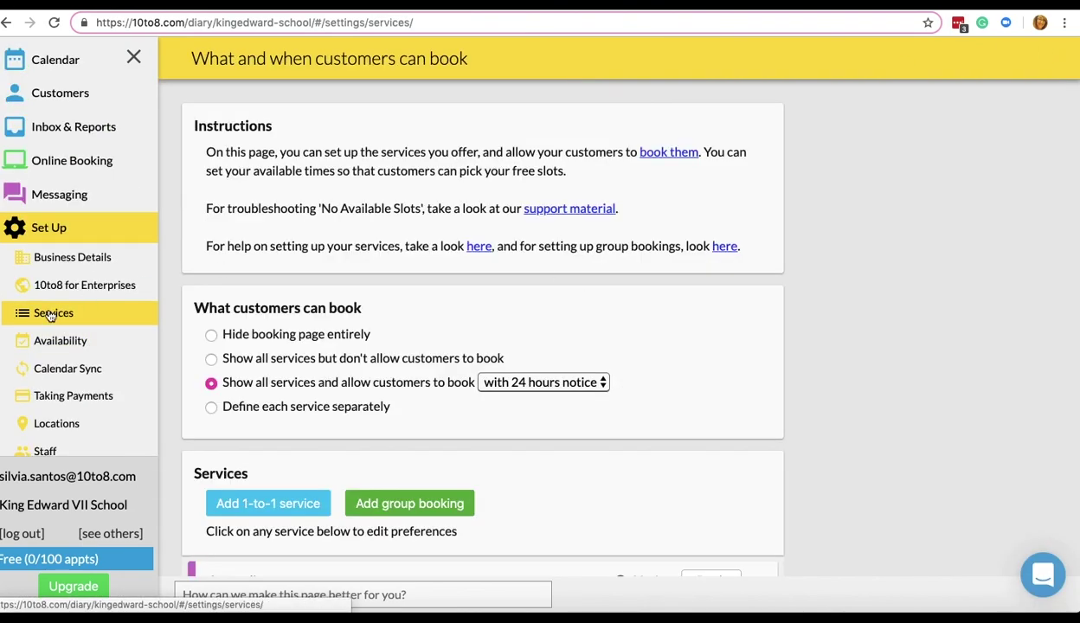
scroll(623, 387, down, 2)
scroll(622, 387, down, 5)
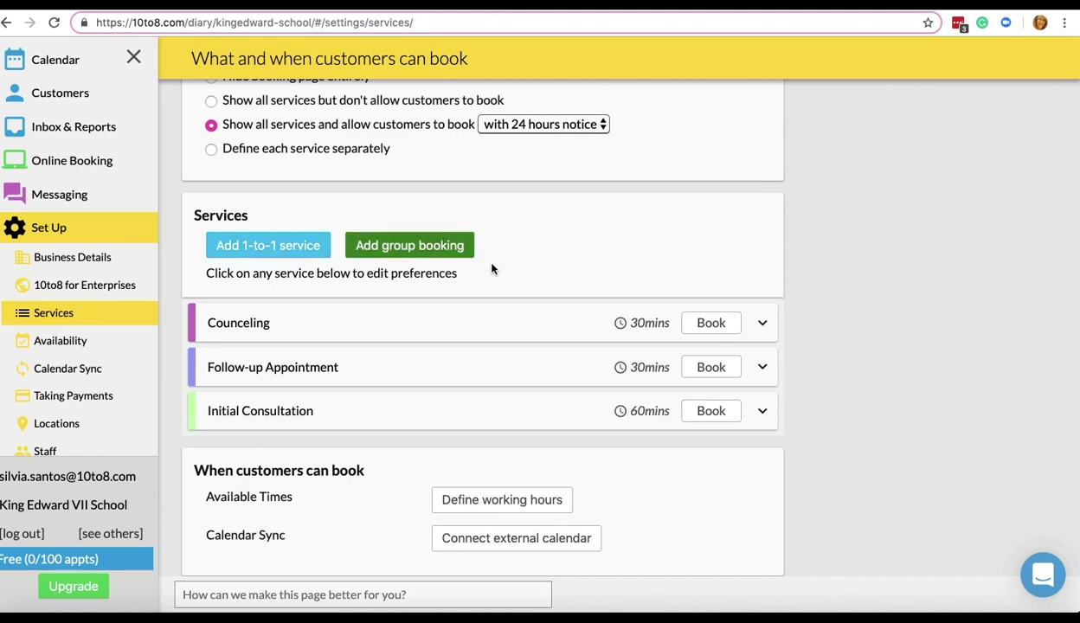
click(277, 248)
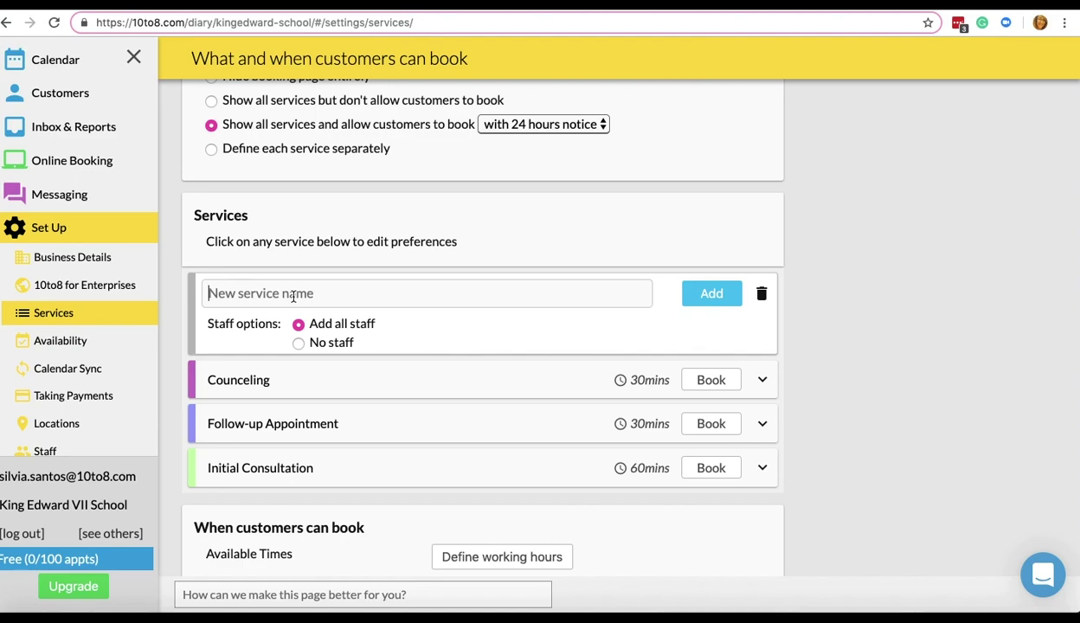
text(M)
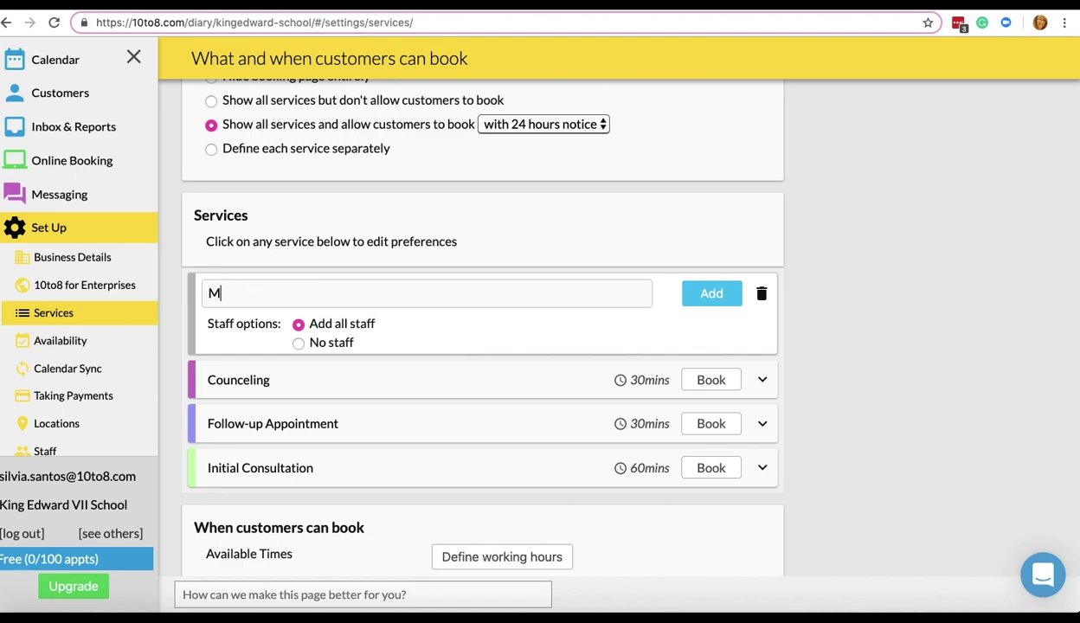
text(EETING)
click(712, 294)
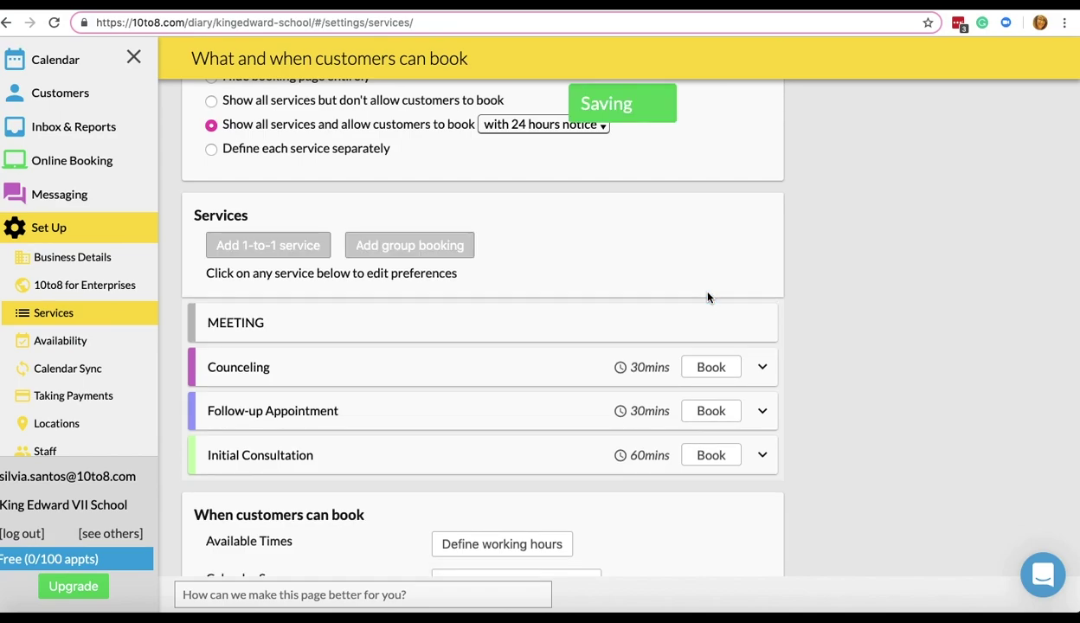
click(560, 319)
scroll(589, 422, down, 2)
scroll(588, 422, down, 2)
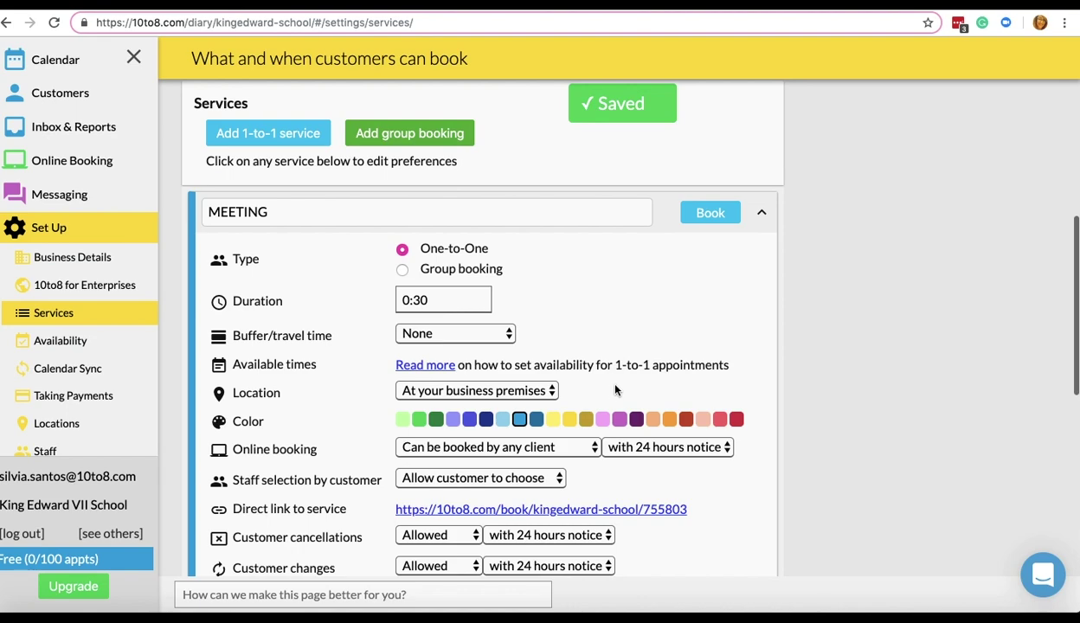
Step: Switch MEETING to a group booking for up to 10 people, keeping the 0:30 duration
click(402, 271)
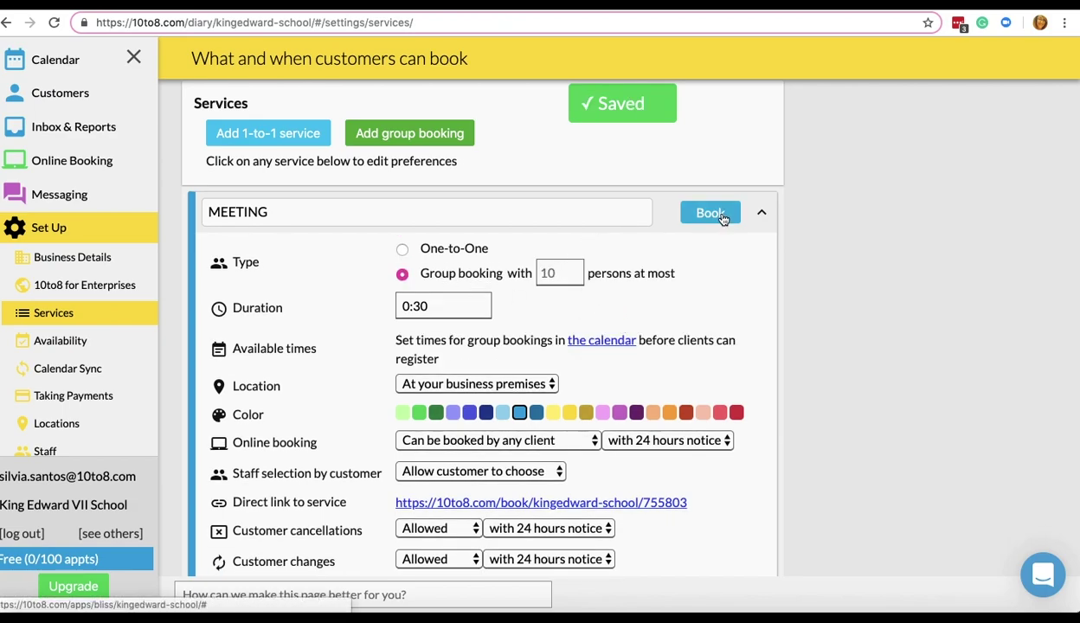
scroll(606, 225, down, 2)
click(433, 235)
click(334, 348)
scroll(334, 348, down, 3)
scroll(334, 348, up, 1)
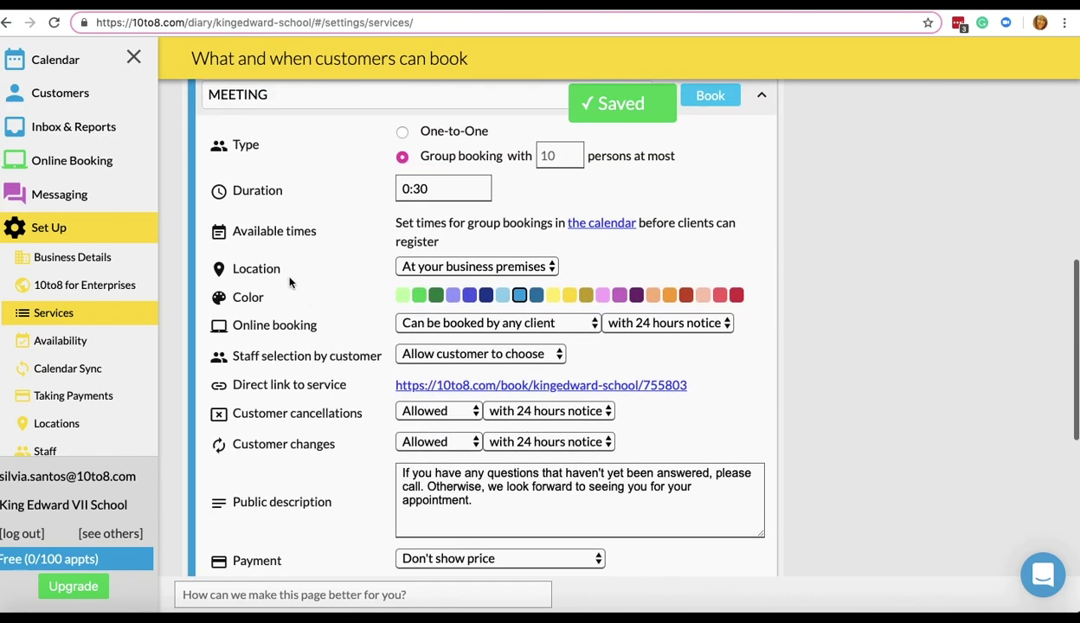
Step: Keep location at business premises, online booking open to any client, and the price hidden
click(550, 267)
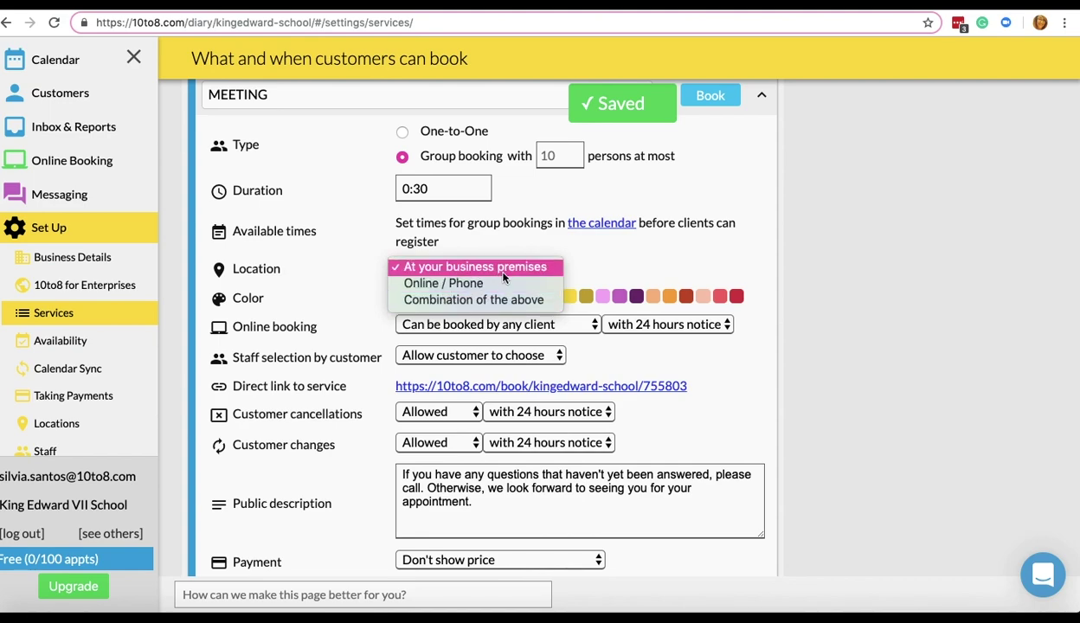
click(248, 298)
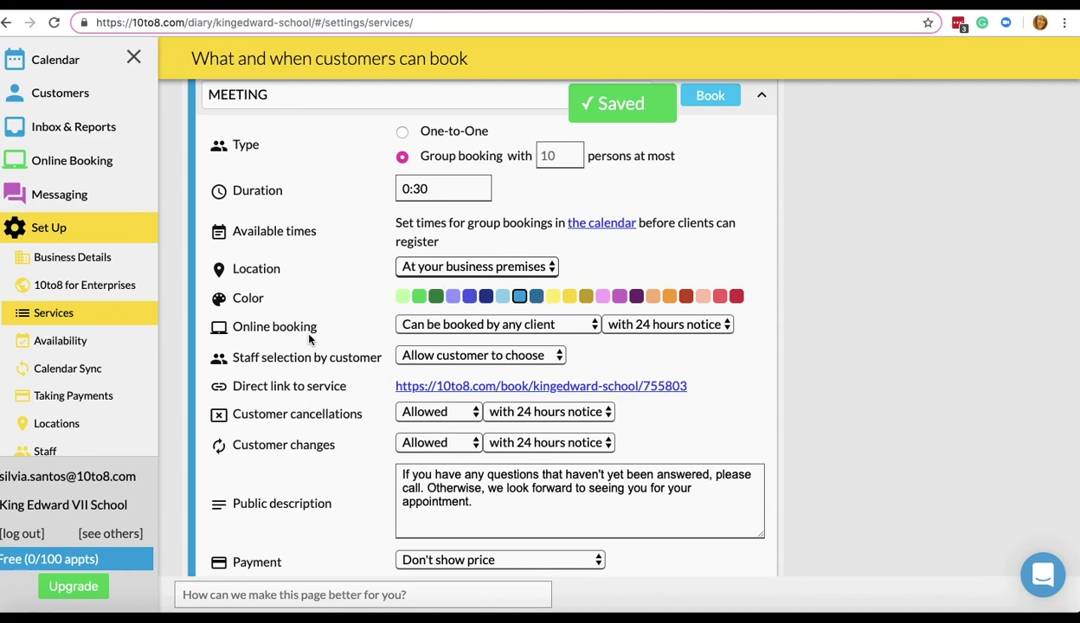
click(594, 327)
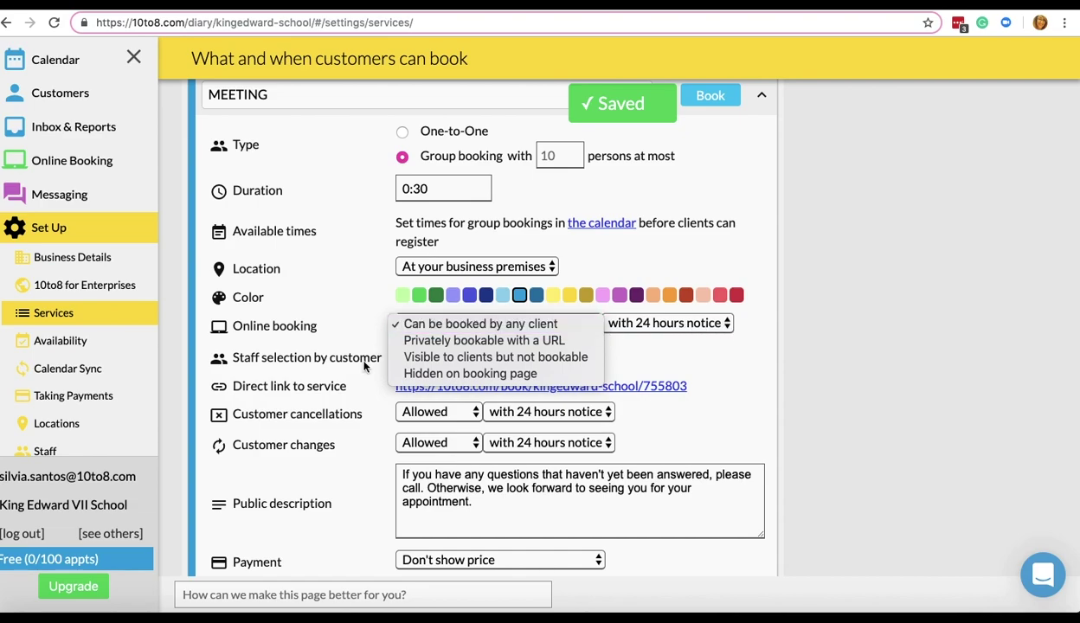
click(351, 489)
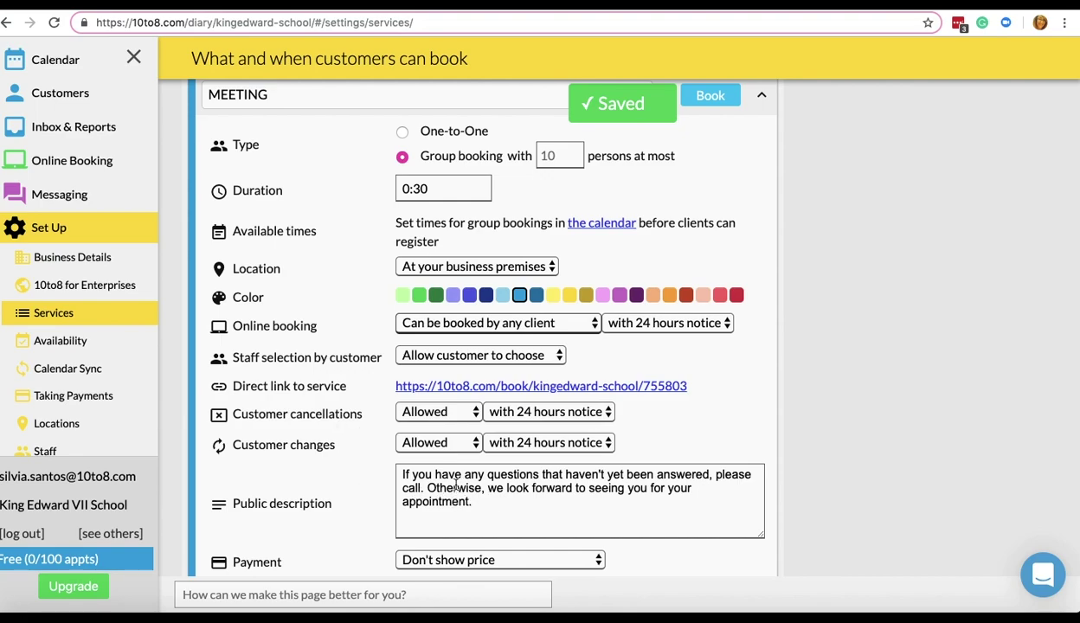
scroll(467, 476, down, 2)
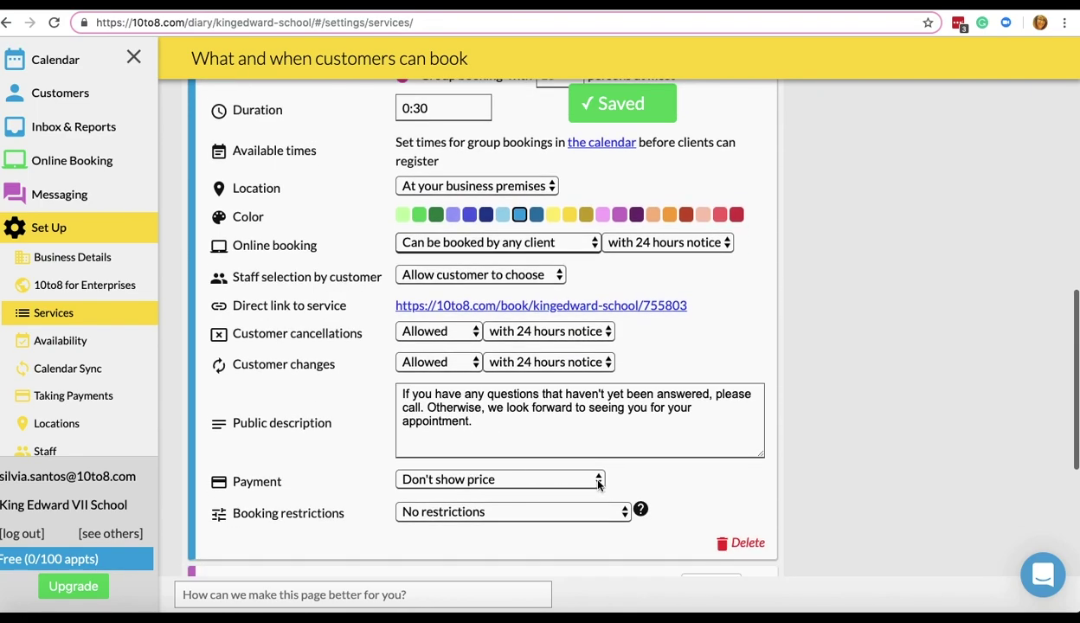
click(597, 482)
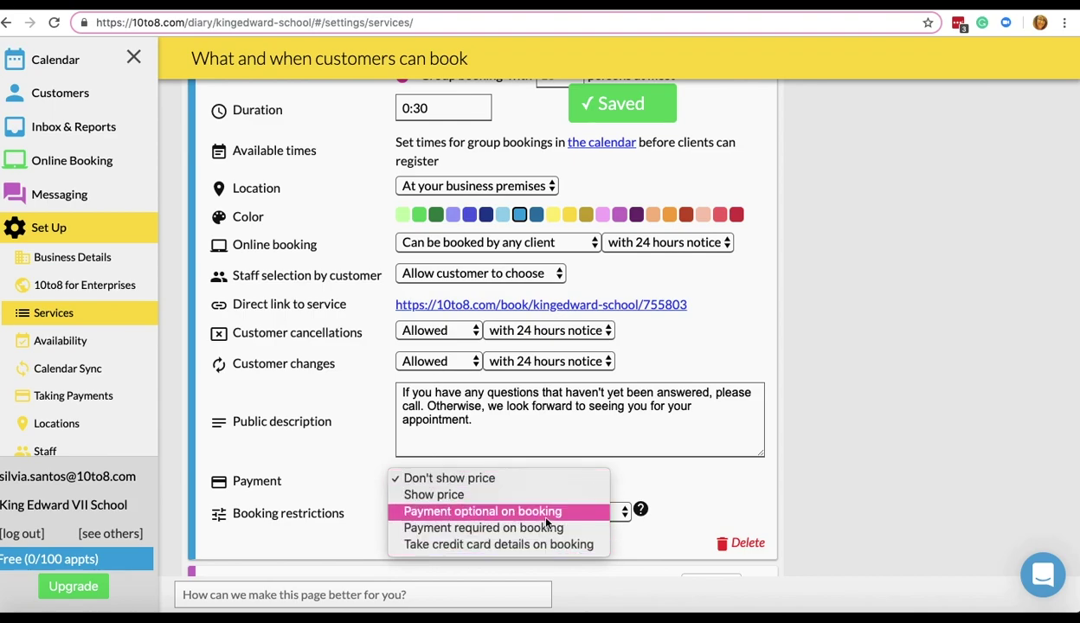
click(678, 494)
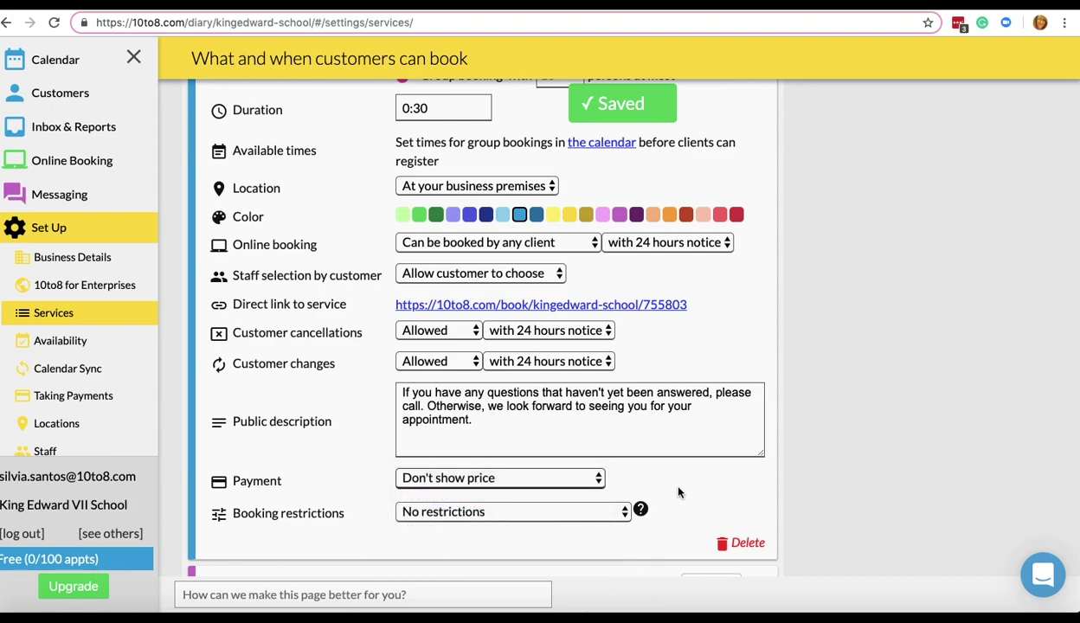
Step: Leave MEETING free of booking restrictions and return to the top of its settings
scroll(680, 492, down, 2)
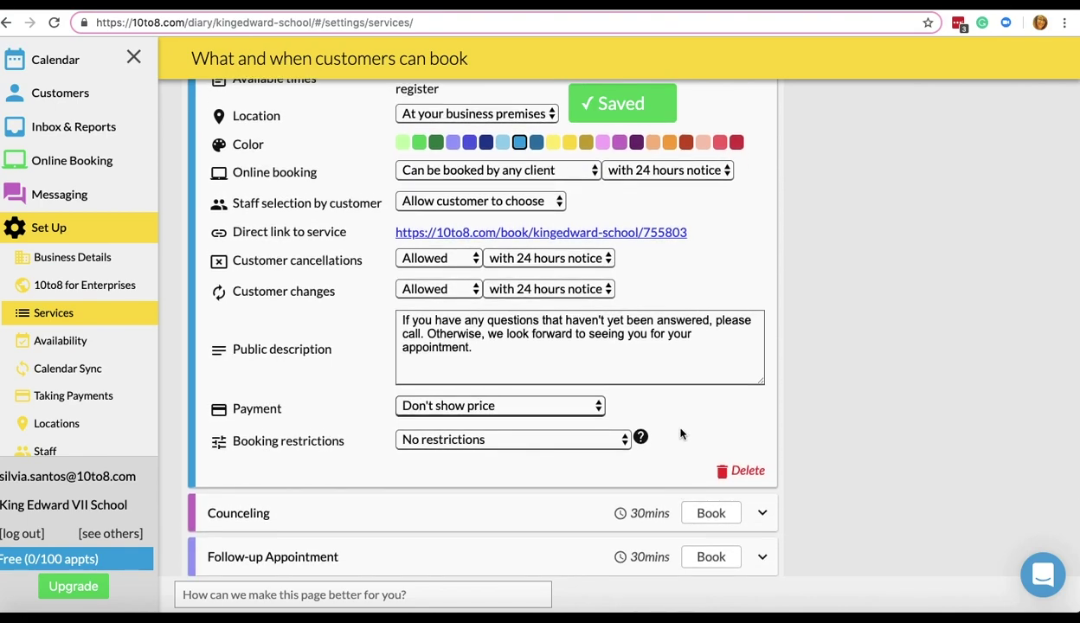
scroll(682, 433, down, 1)
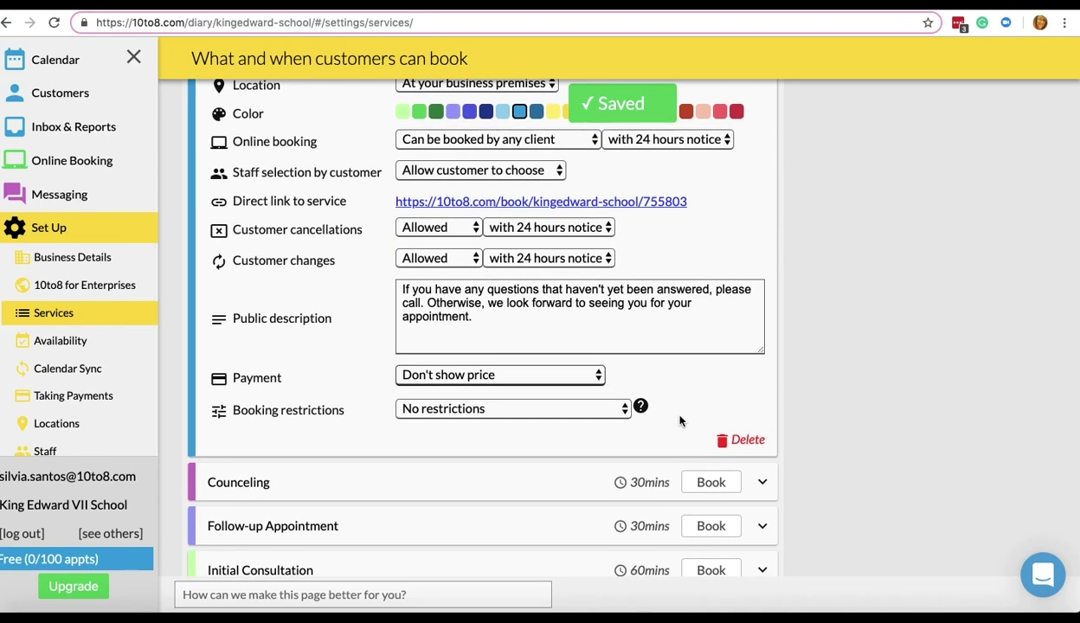
scroll(681, 421, down, 2)
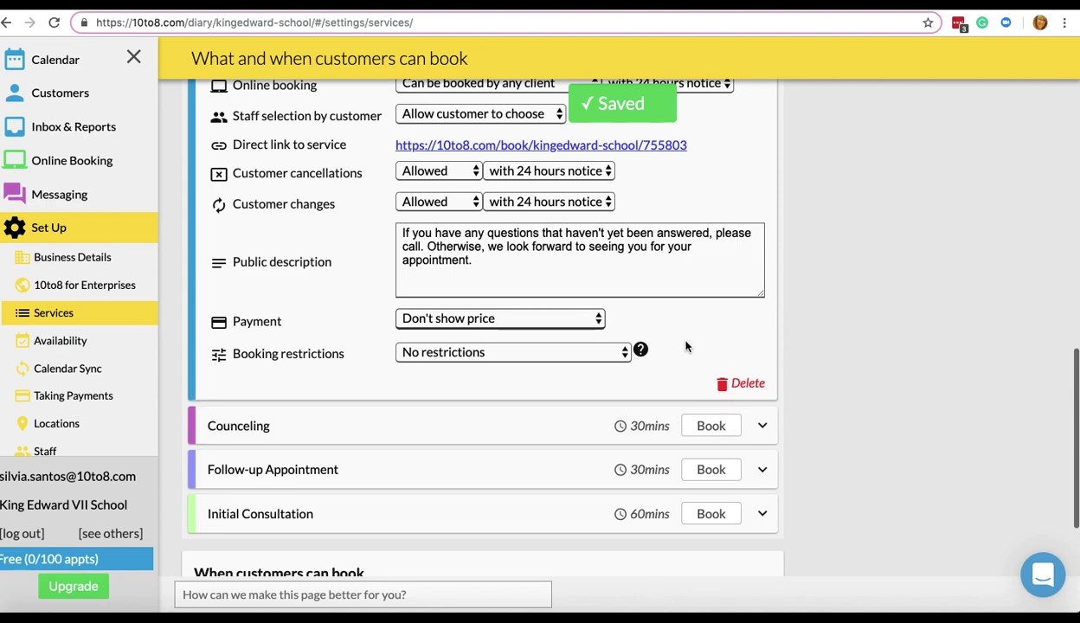
scroll(464, 424, up, 2)
click(622, 400)
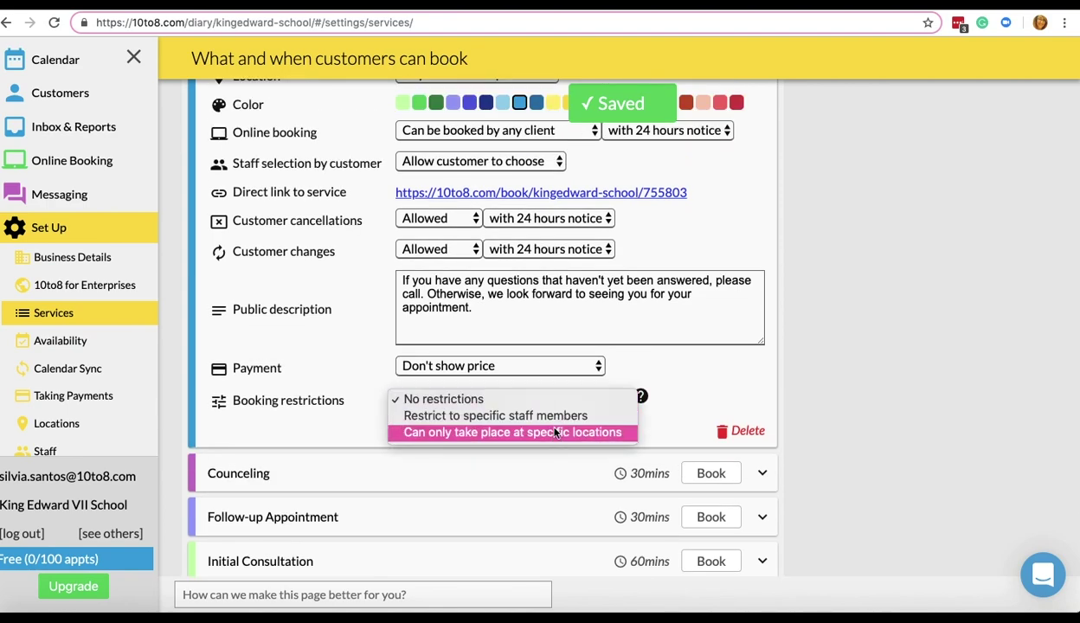
click(663, 405)
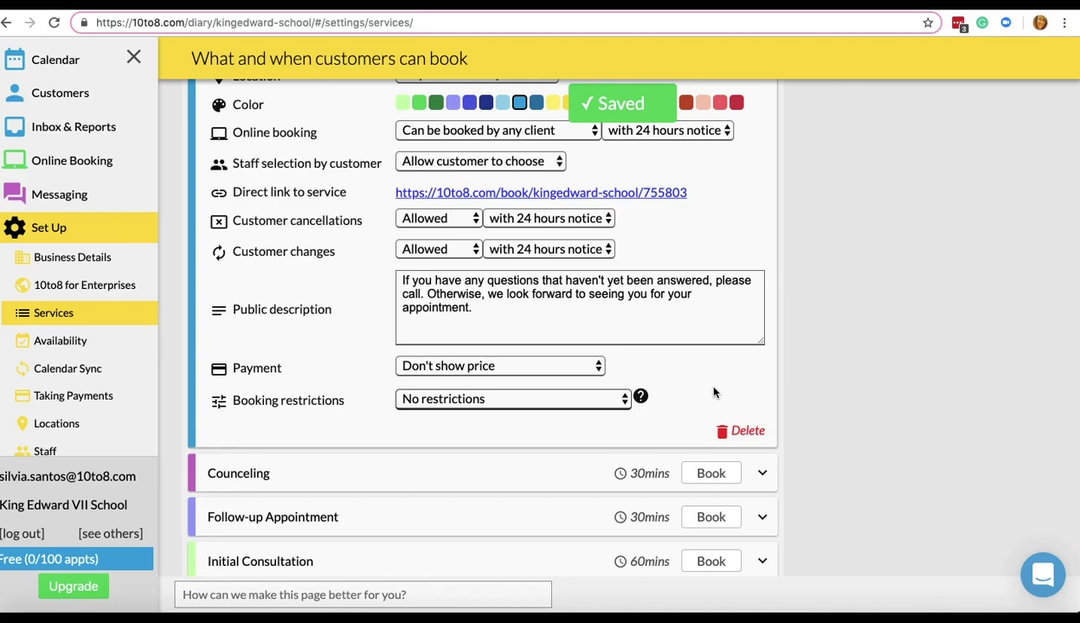
scroll(260, 403, down, 3)
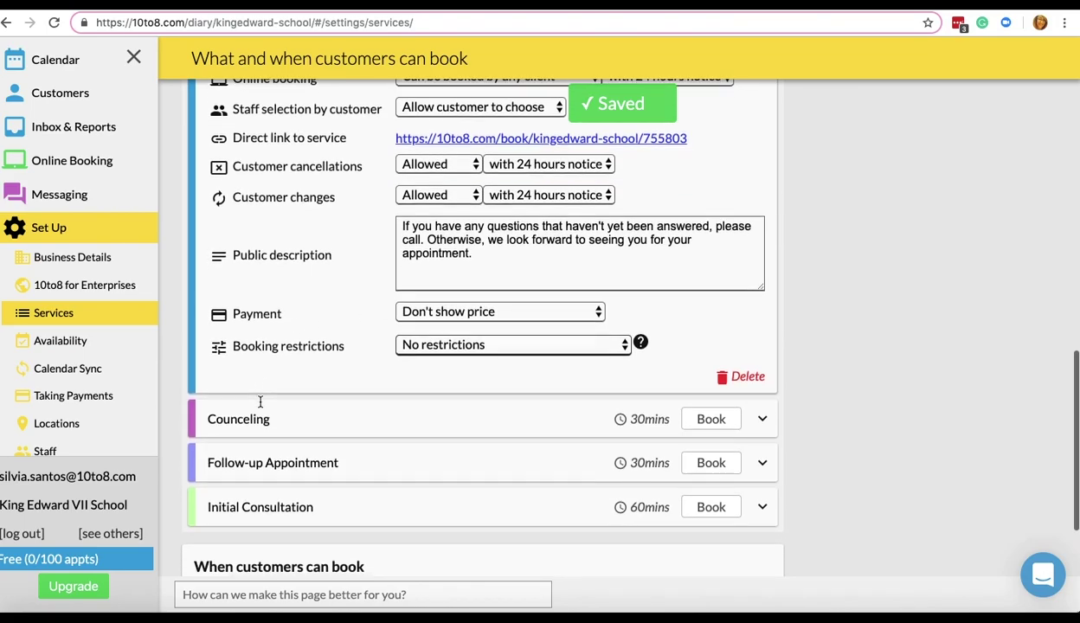
scroll(260, 405, up, 7)
scroll(261, 405, up, 10)
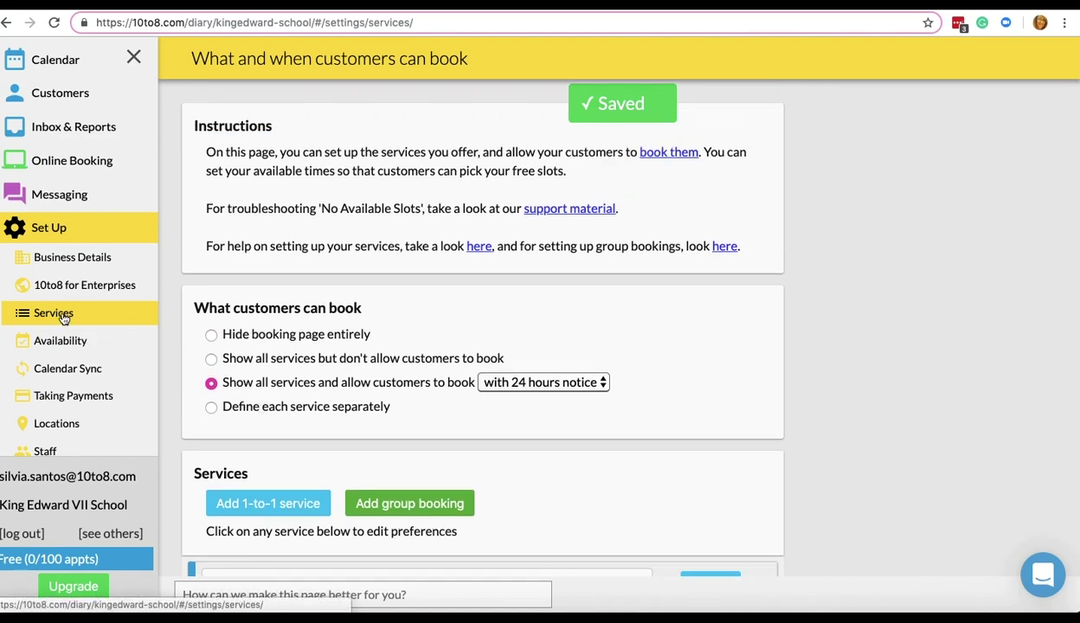
Step: Open the customer booking page settings under Online Booking
scroll(61, 316, up, 2)
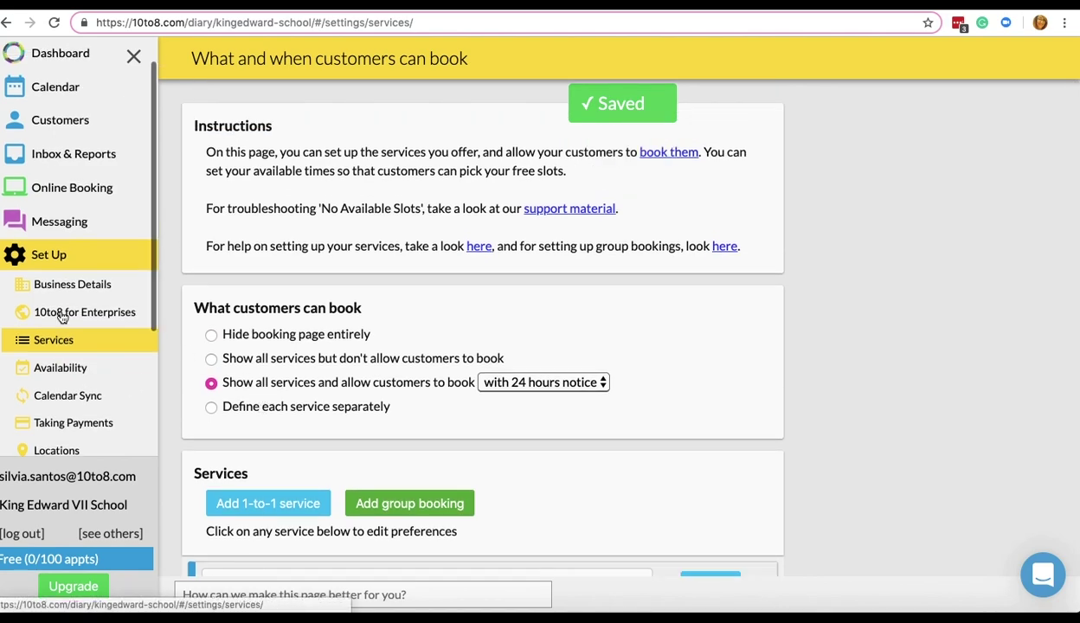
click(70, 227)
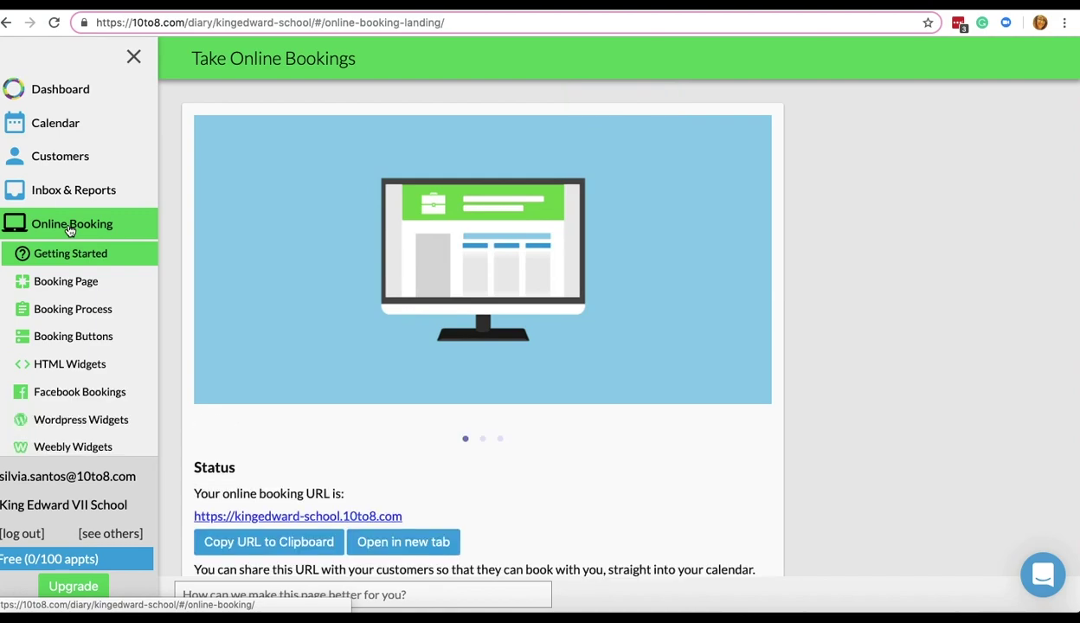
click(64, 282)
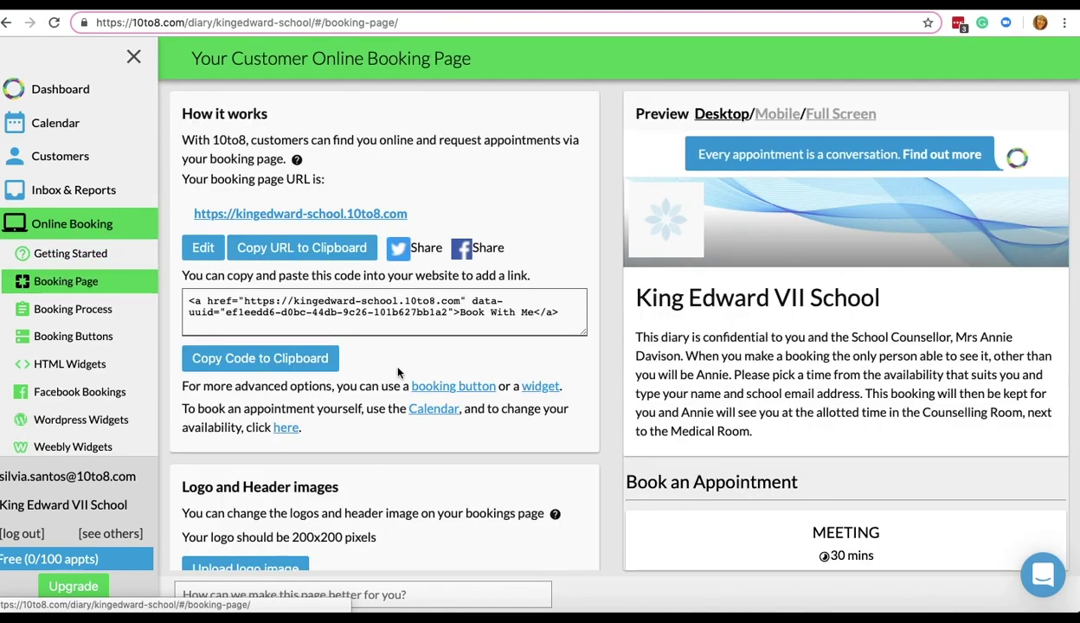
scroll(398, 373, down, 4)
scroll(398, 372, down, 6)
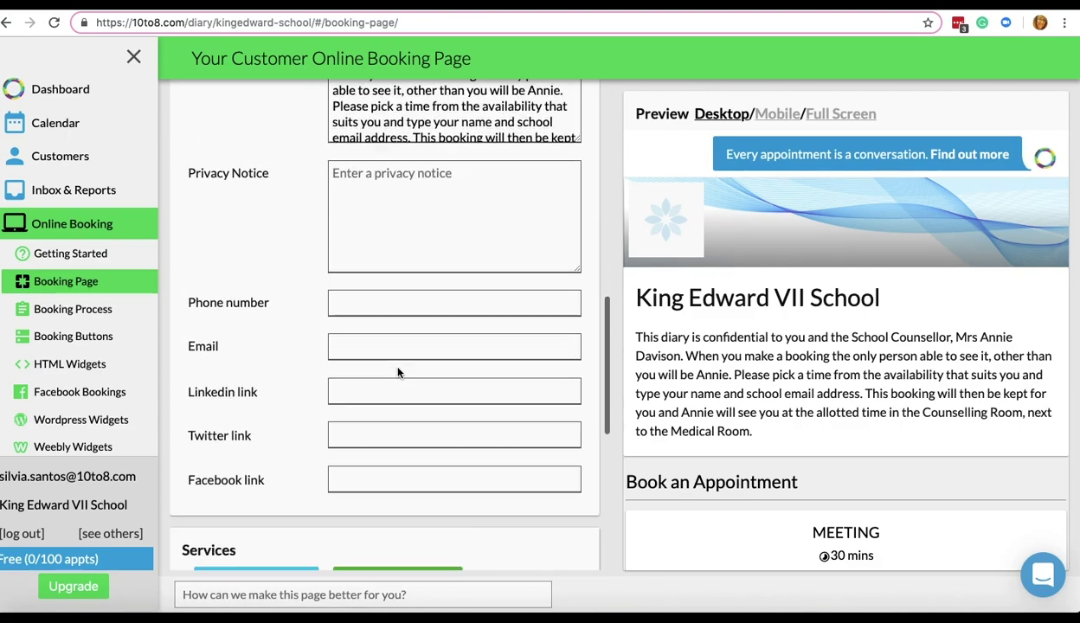
Step: Open the HTML booking widget page and look over its preview of bookable services
click(79, 365)
scroll(559, 406, down, 4)
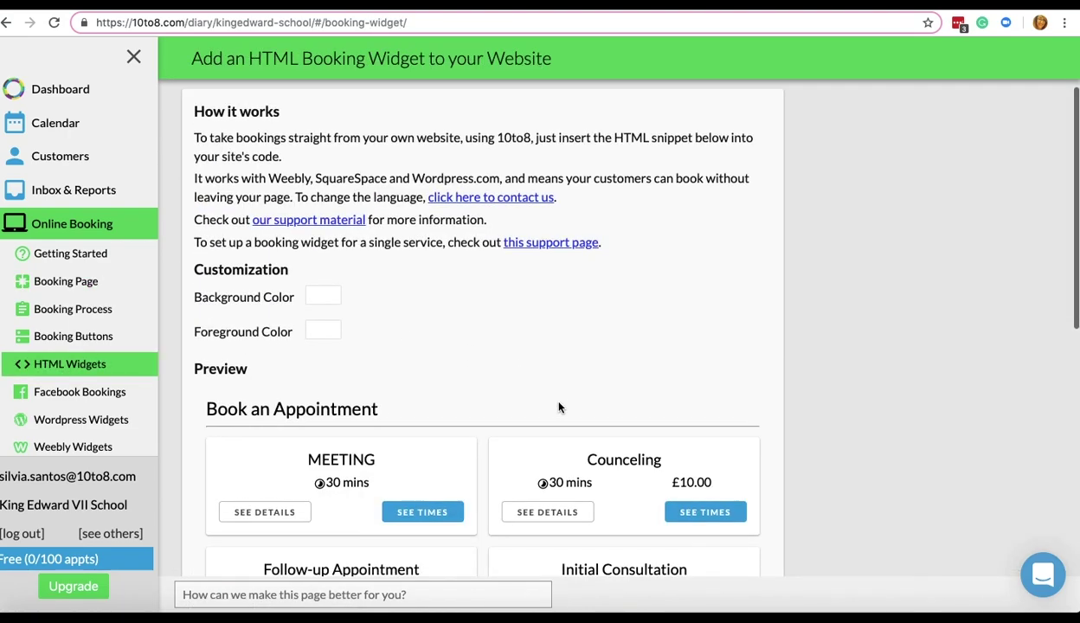
scroll(559, 407, up, 5)
scroll(74, 368, down, 3)
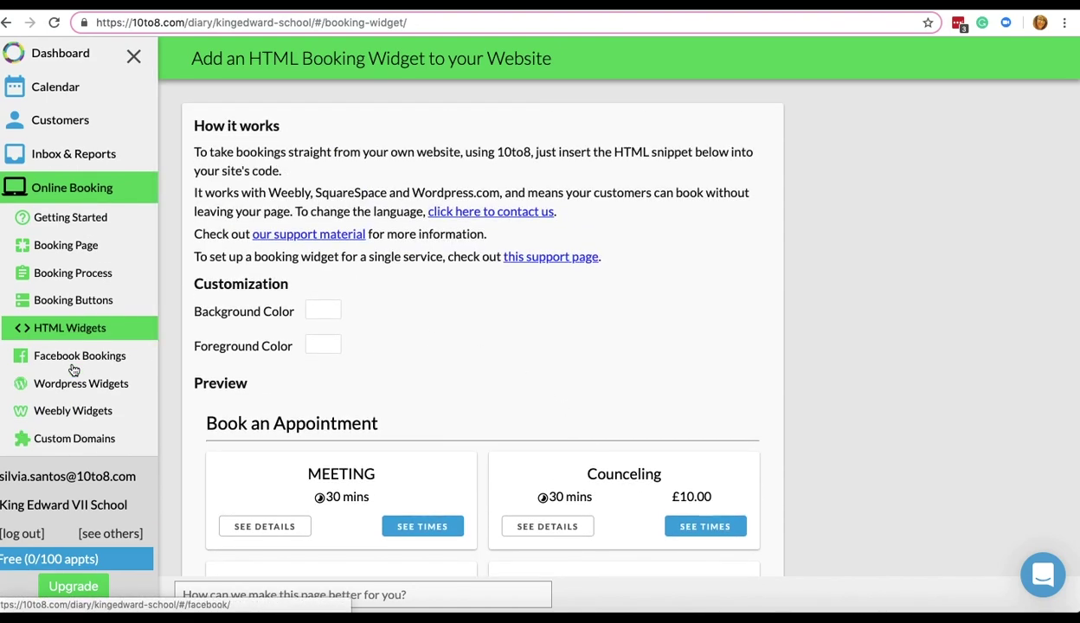
scroll(74, 370, up, 3)
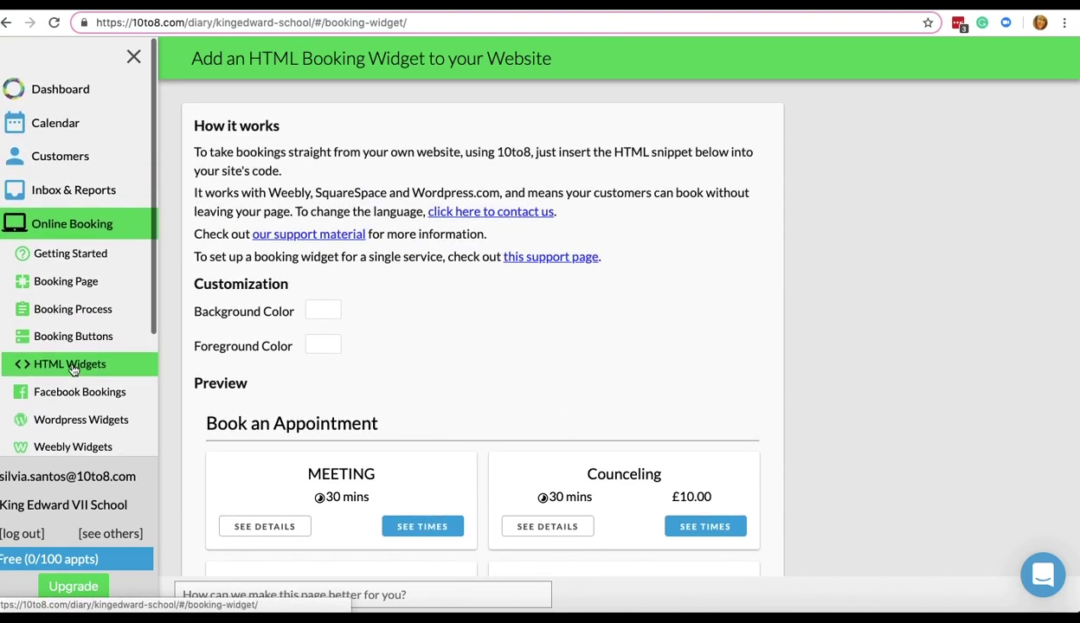
scroll(73, 371, down, 5)
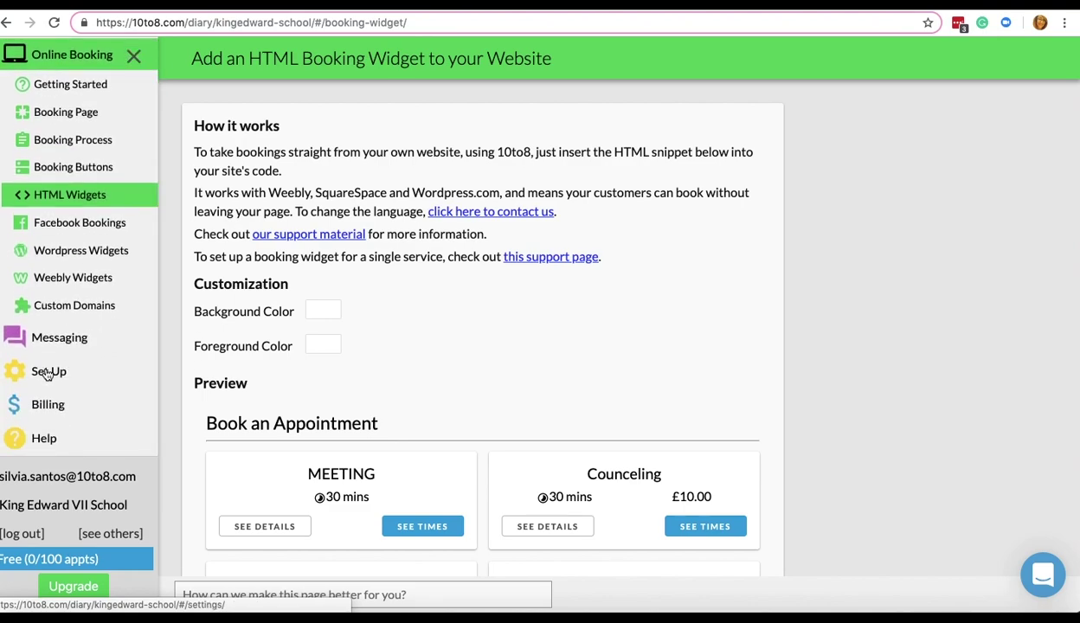
Step: Try the customer Excel upload under Import Customers, cancelling the file dialog, then return to Account Details
scroll(53, 363, up, 5)
click(77, 158)
click(84, 187)
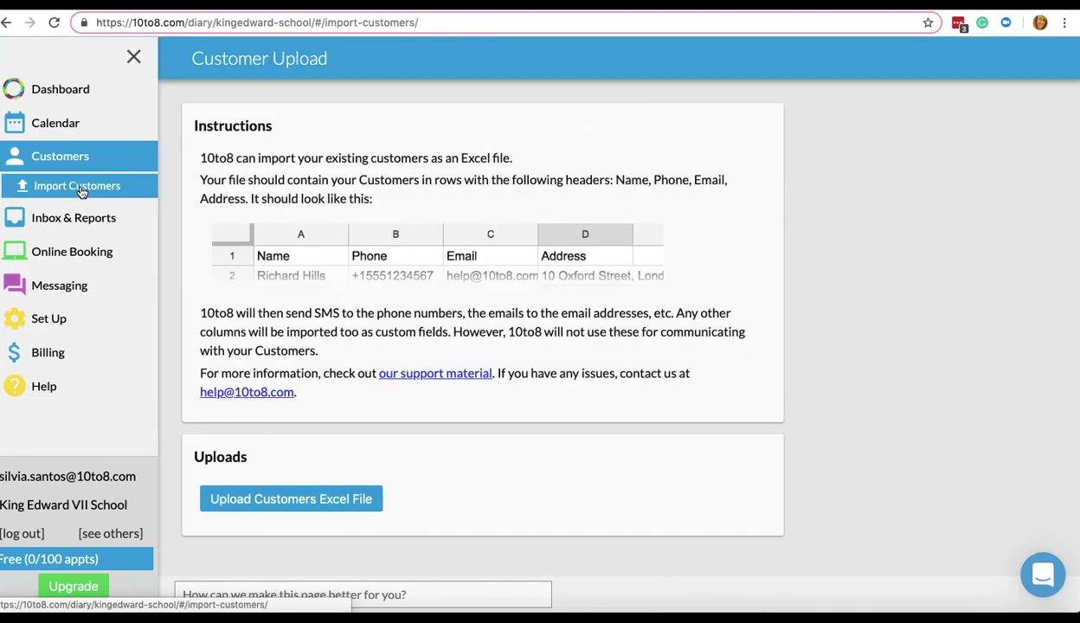
click(284, 504)
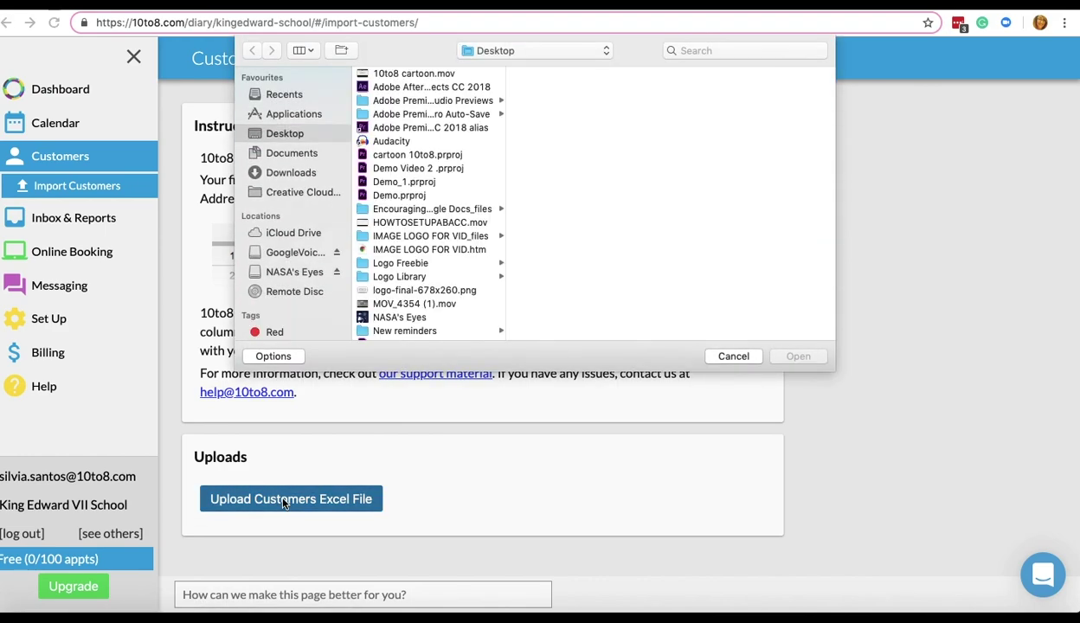
click(736, 357)
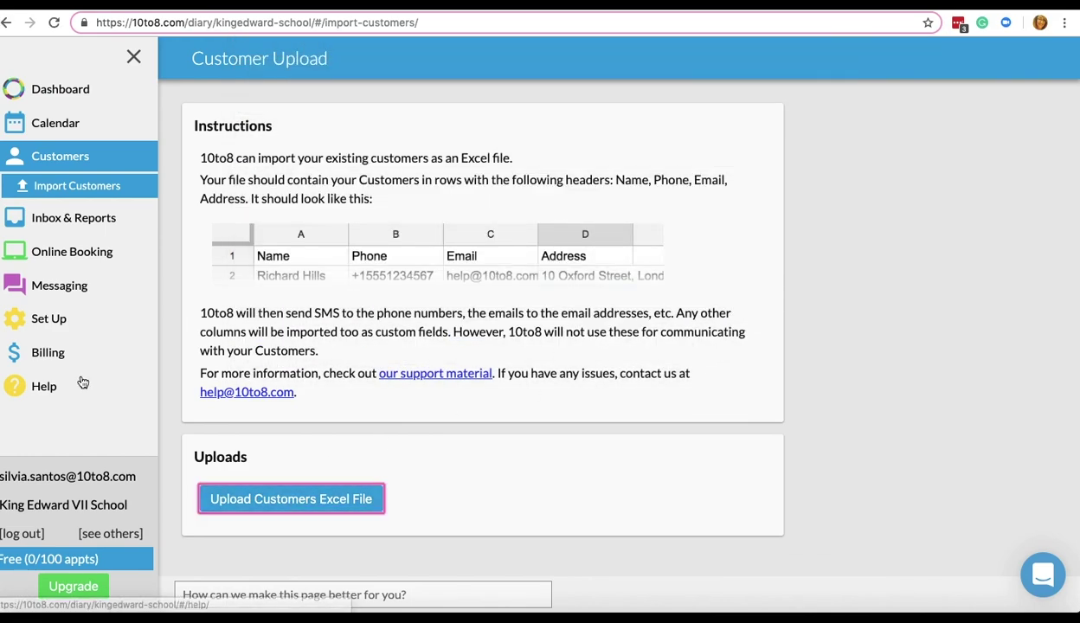
click(50, 320)
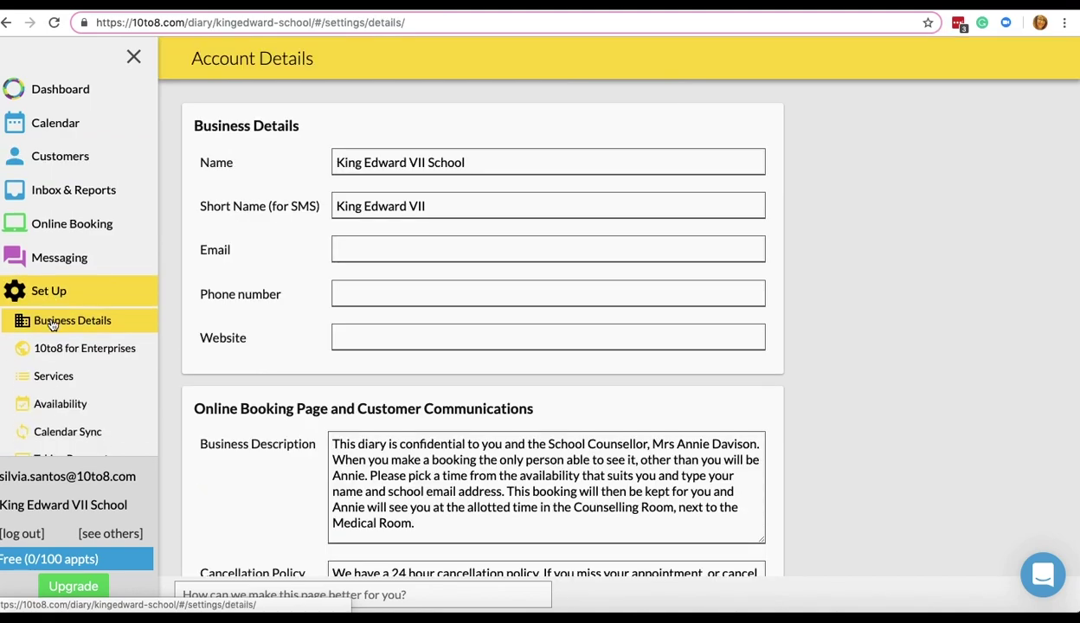
Step: Turn on two-way appointment sync between 10to8 and the first Google calendar
scroll(67, 351, down, 2)
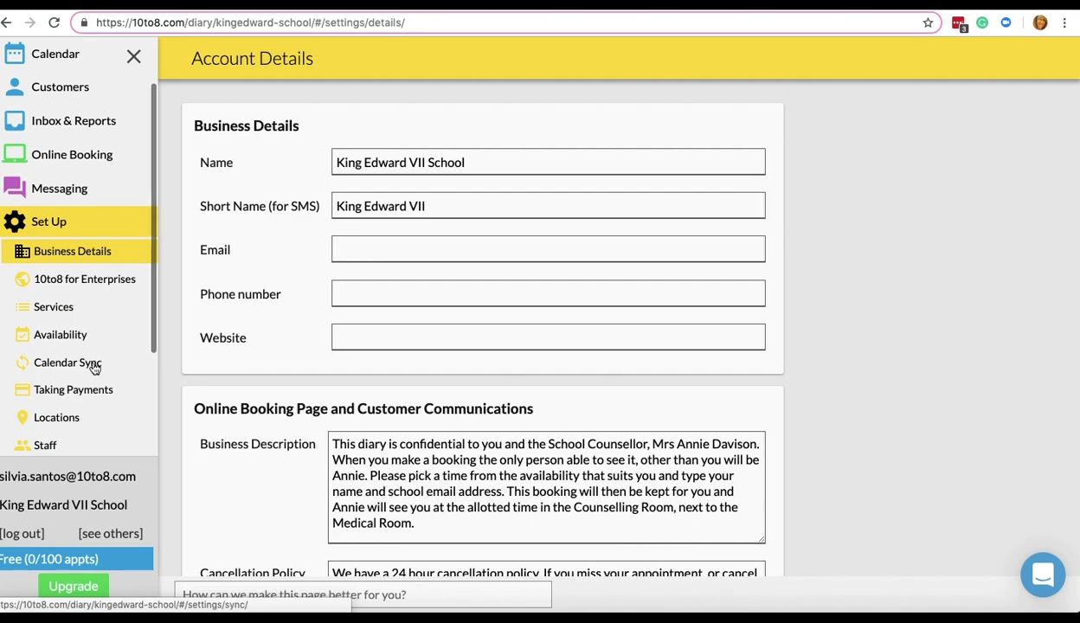
click(94, 364)
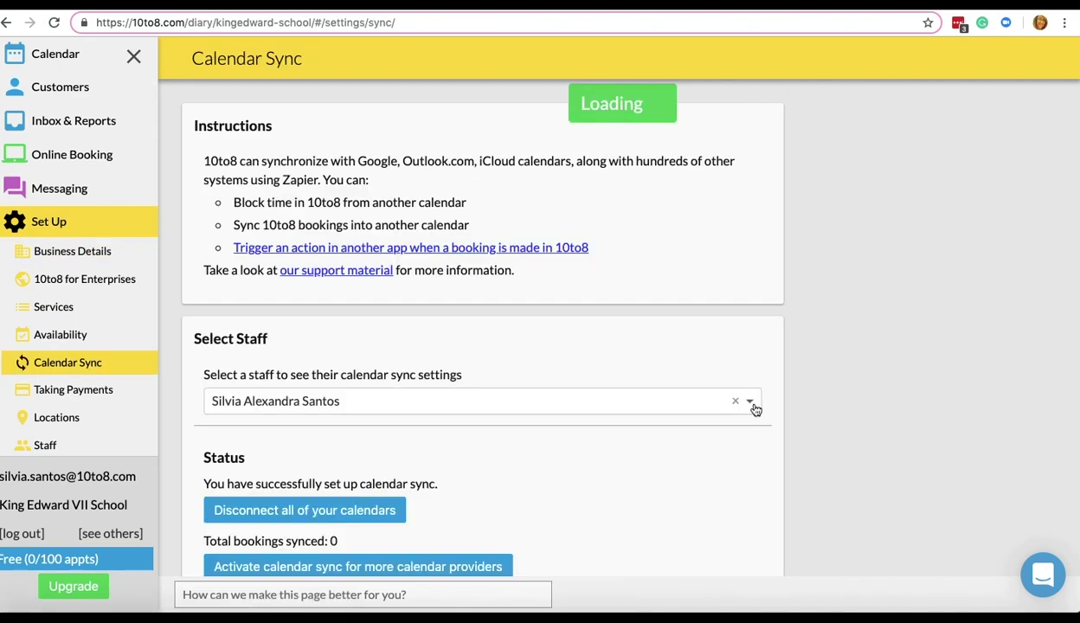
scroll(593, 471, down, 5)
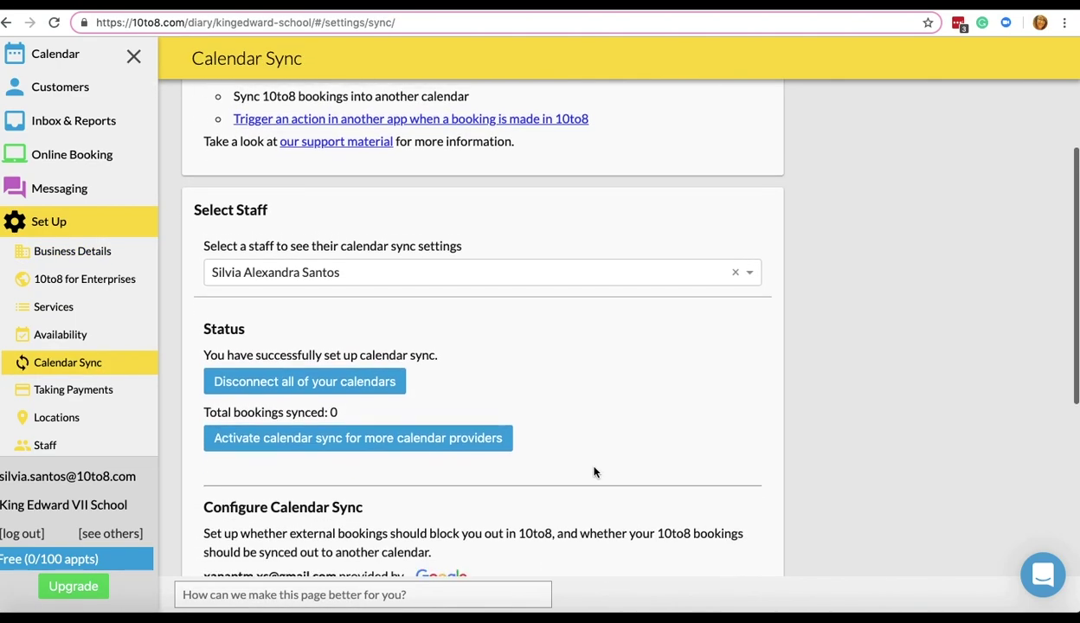
scroll(594, 472, down, 6)
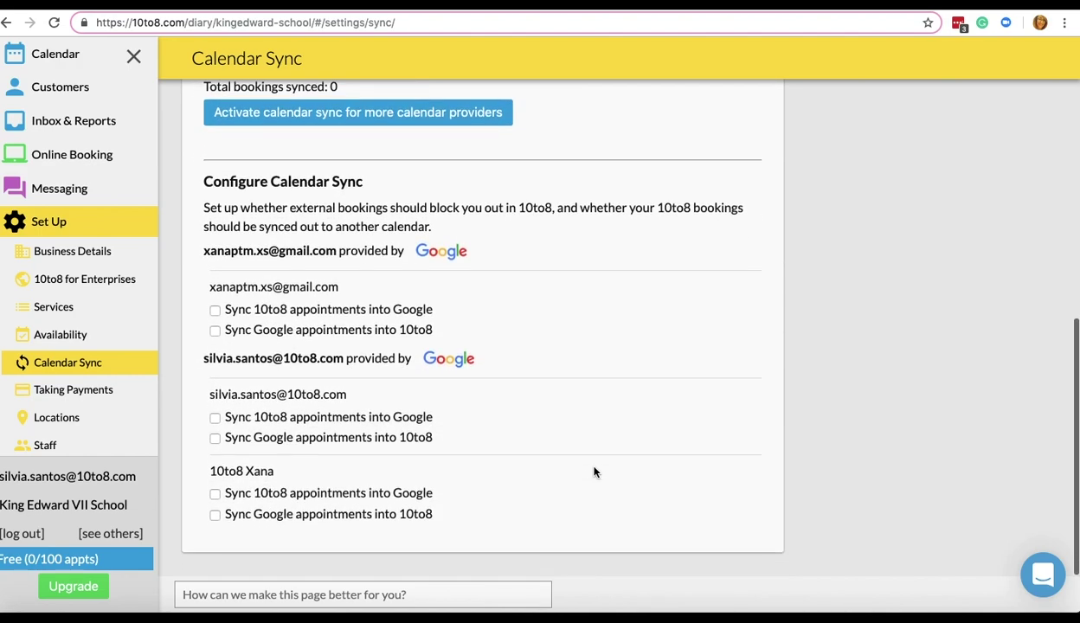
click(214, 311)
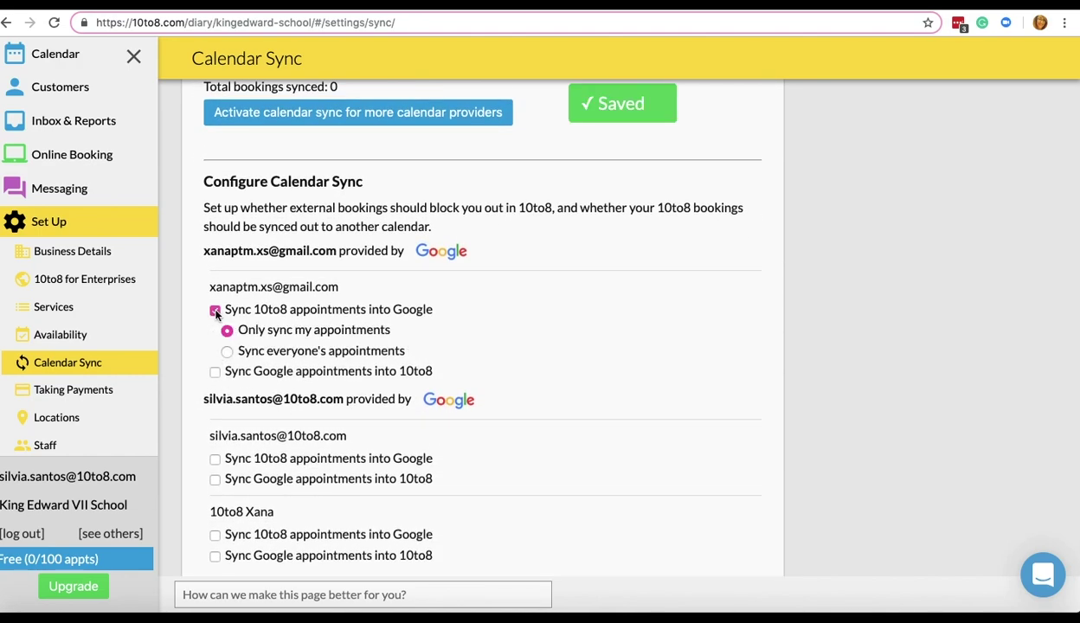
click(215, 373)
scroll(215, 376, down, 1)
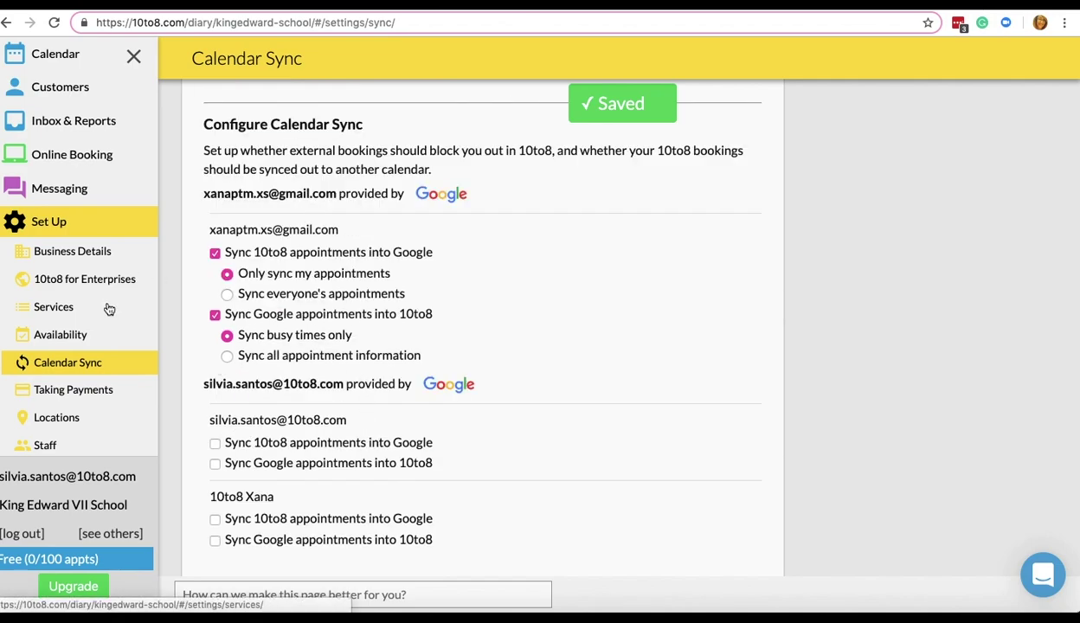
scroll(105, 307, up, 2)
click(47, 123)
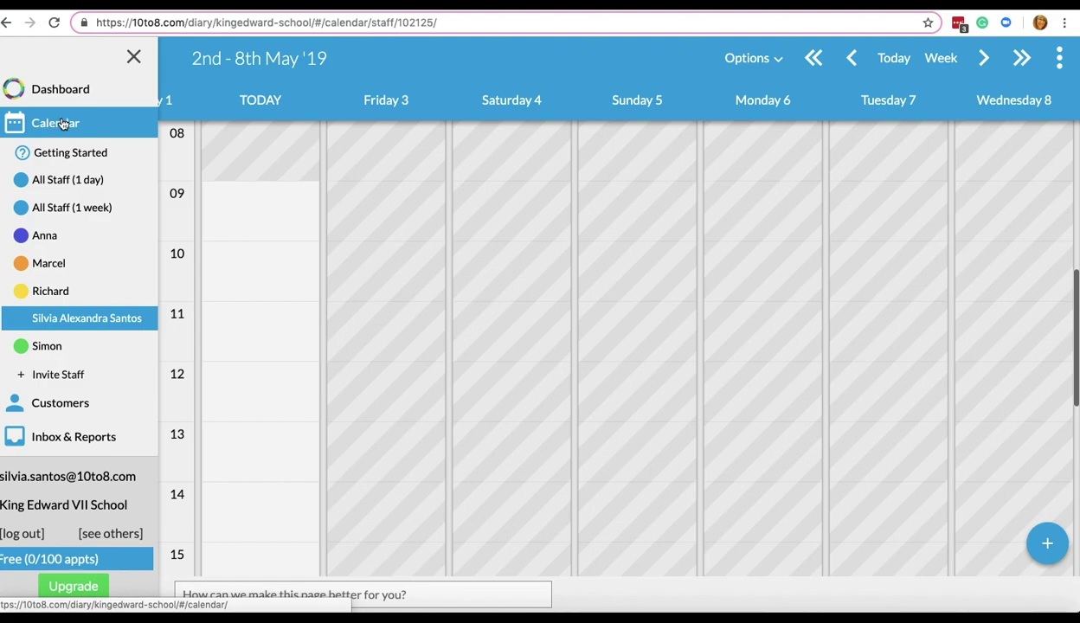
Step: Start a 09:00 booking on 2 May 2019 for Counceling with the second listed client
scroll(330, 239, left, 5)
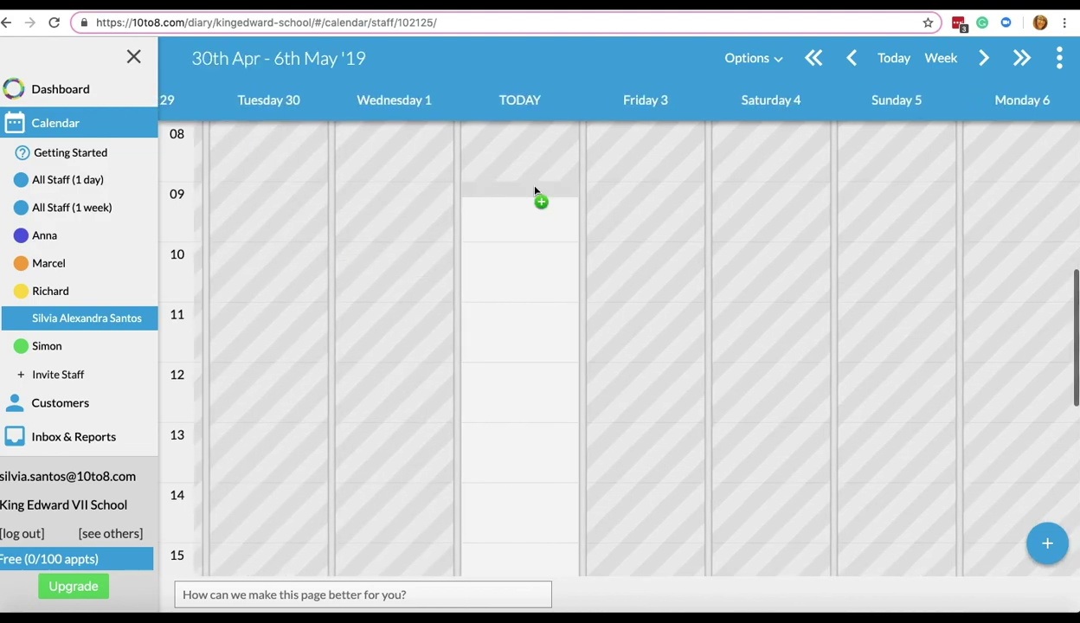
click(535, 191)
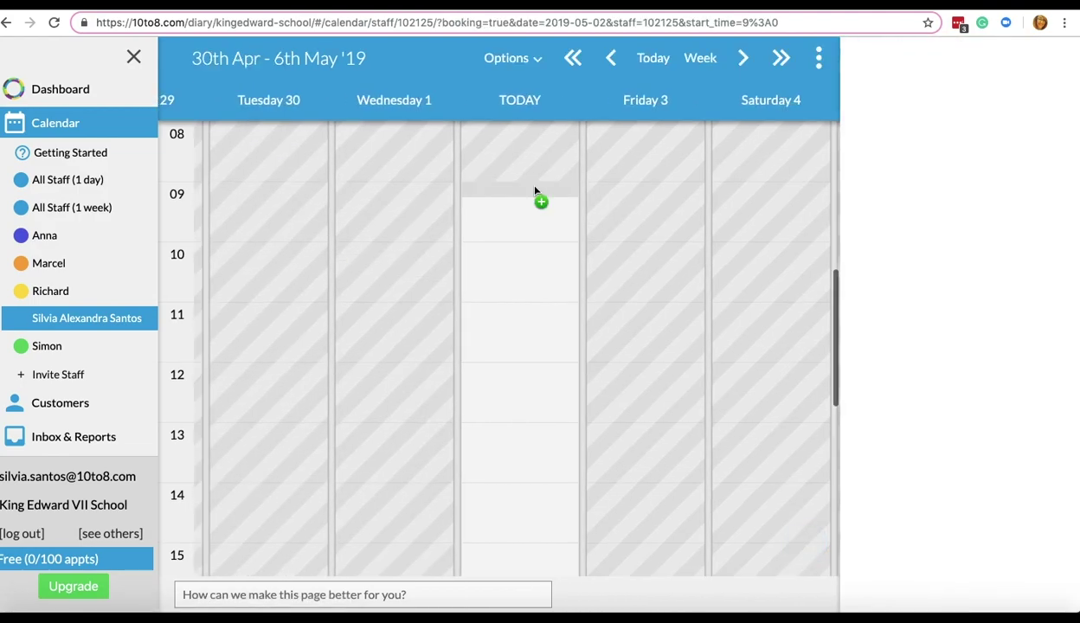
click(1058, 107)
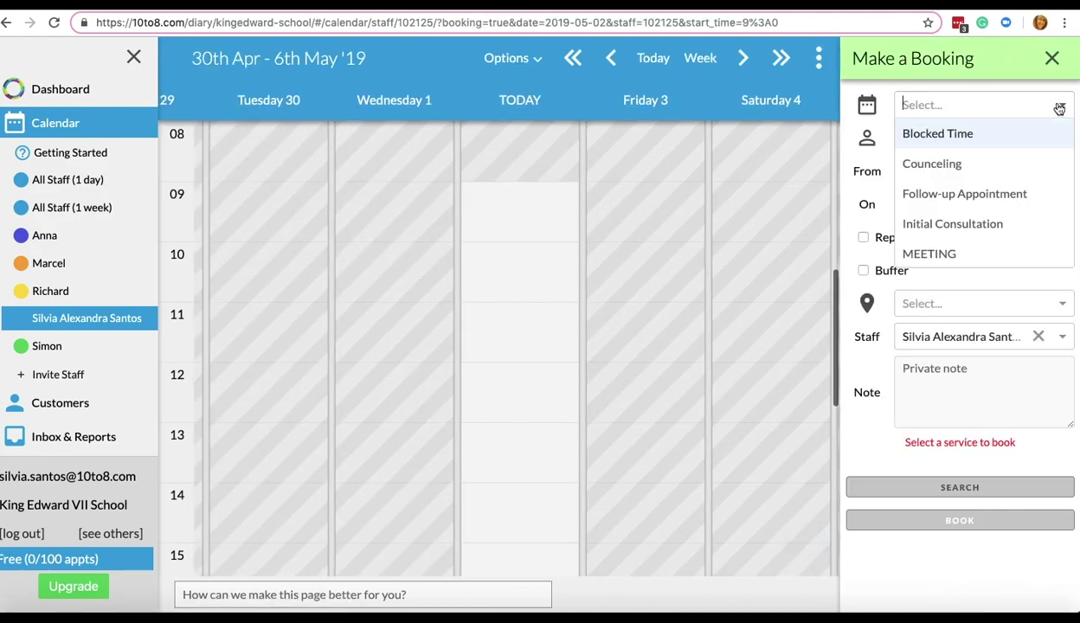
click(911, 163)
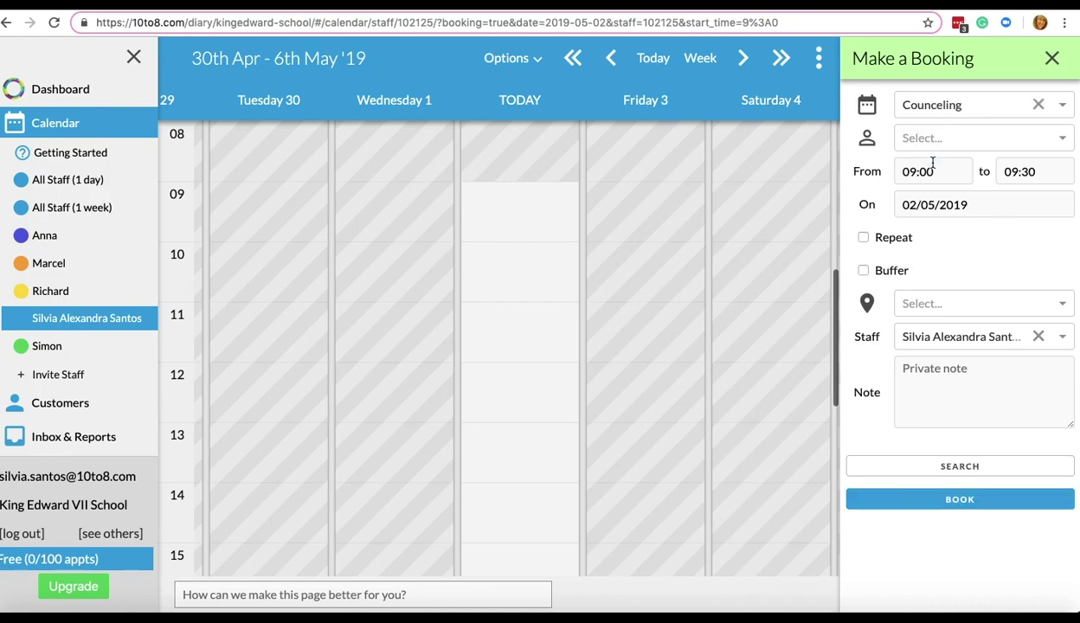
click(1063, 143)
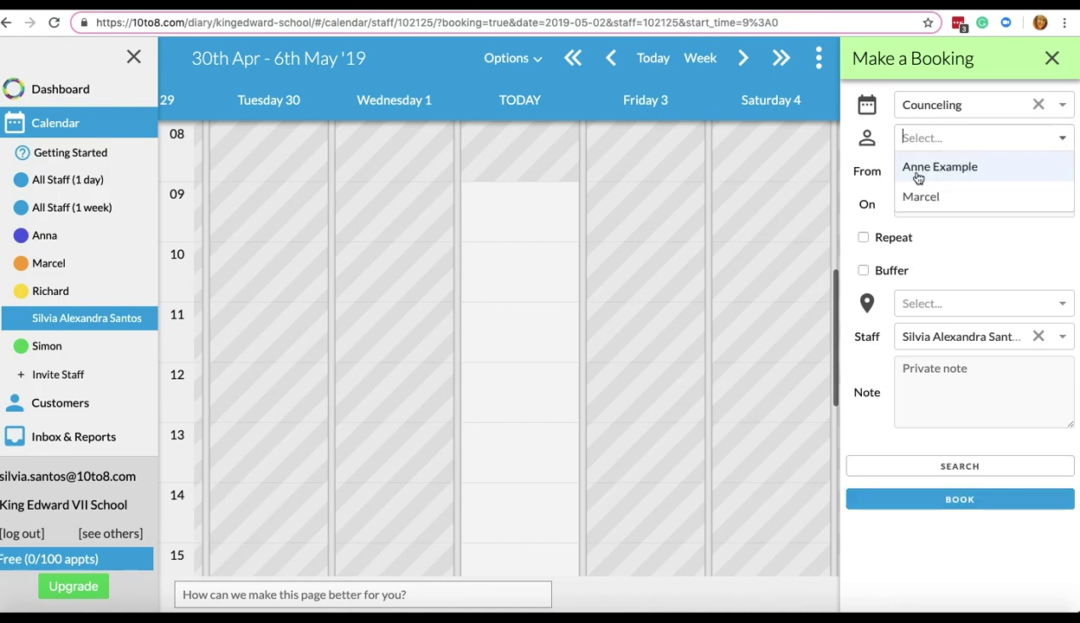
click(923, 197)
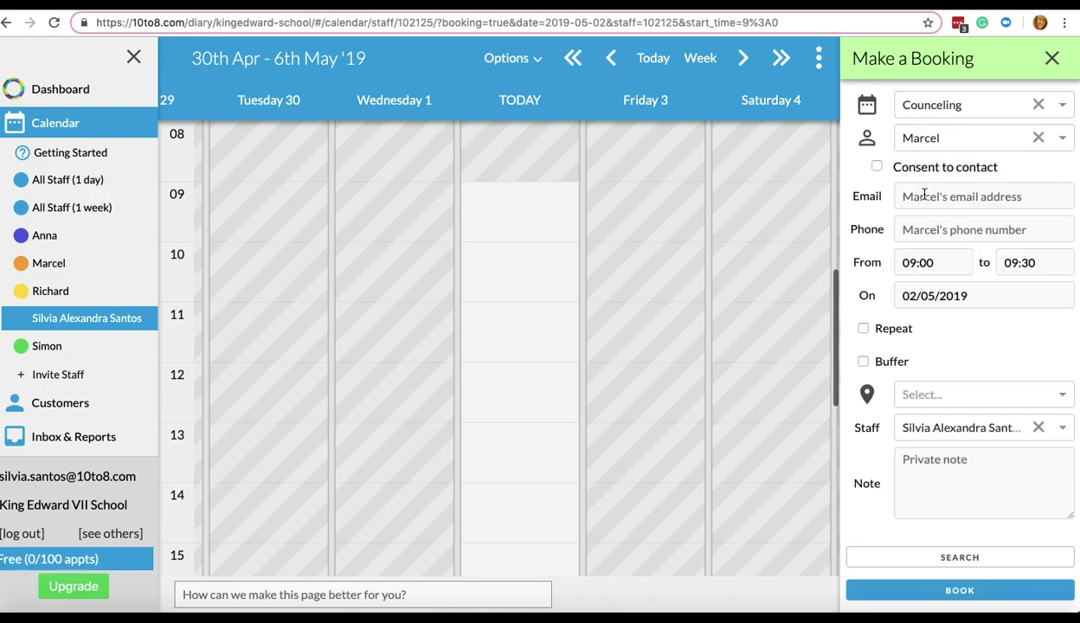
Step: Confirm the 09:00–09:30 Counceling booking and open it from the week calendar
click(1011, 195)
click(972, 231)
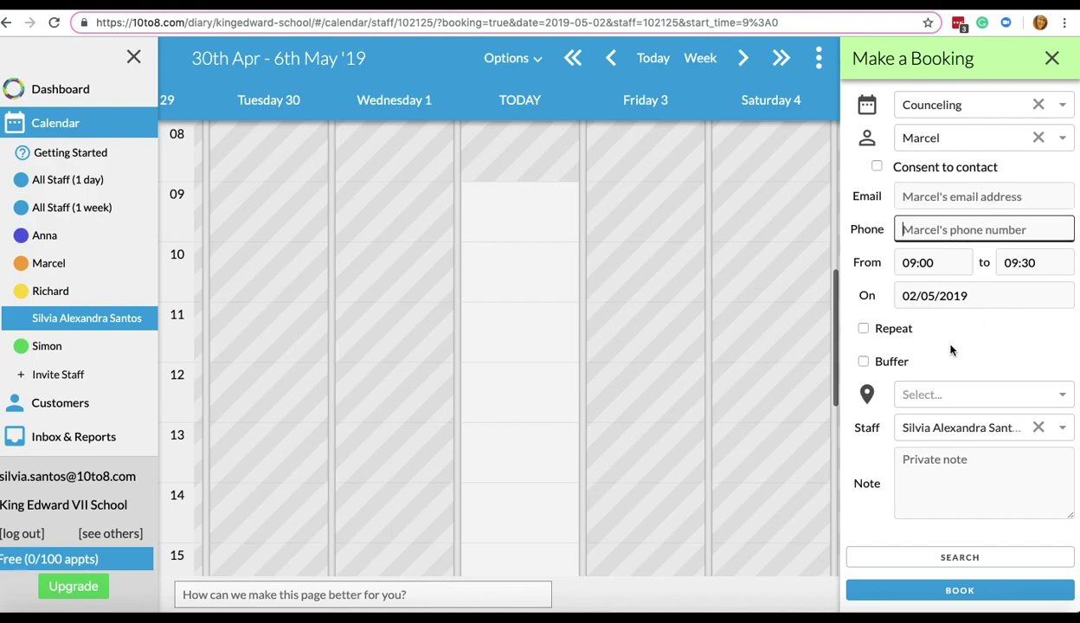
click(951, 470)
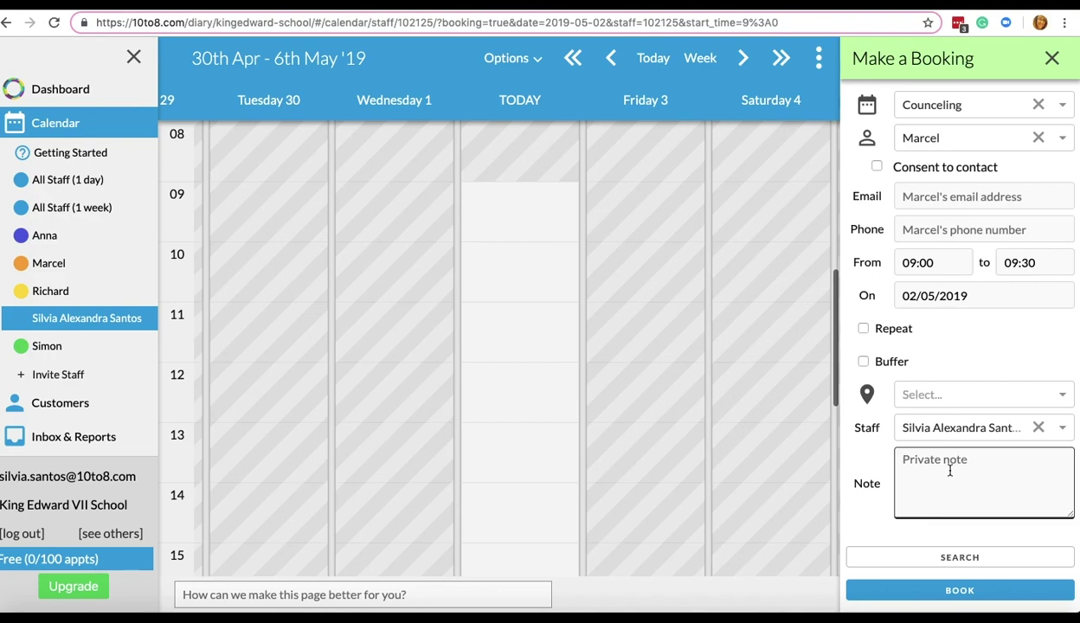
click(977, 591)
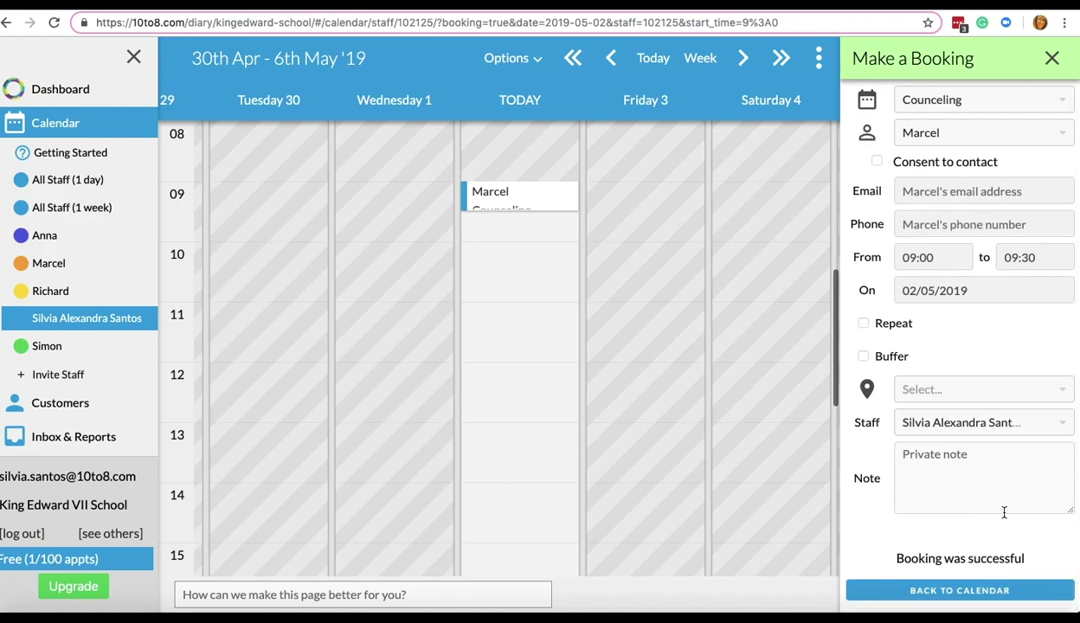
click(952, 592)
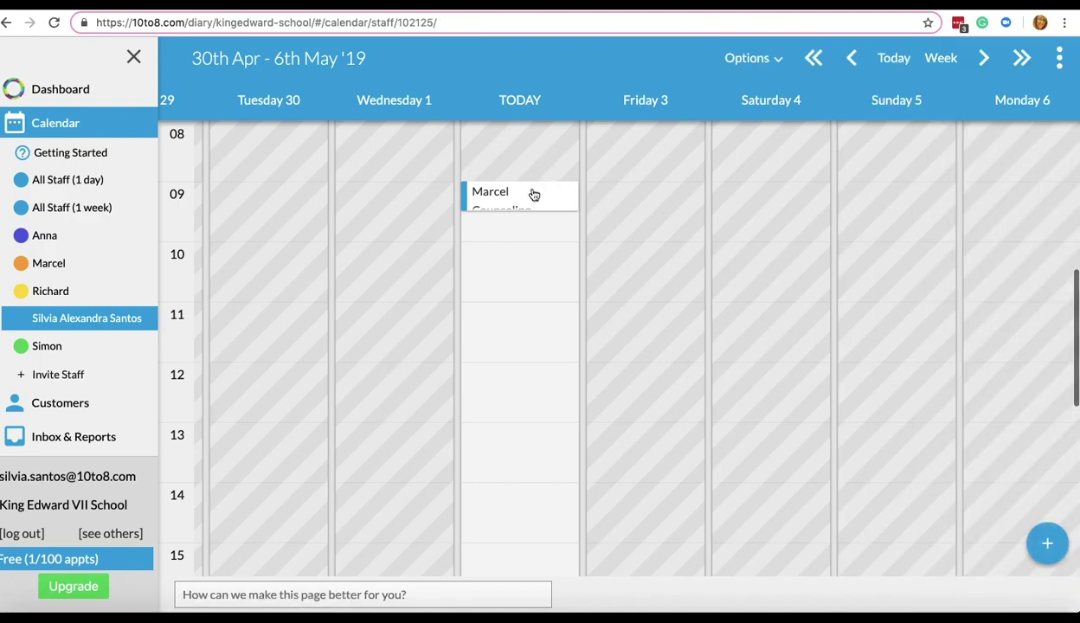
click(494, 198)
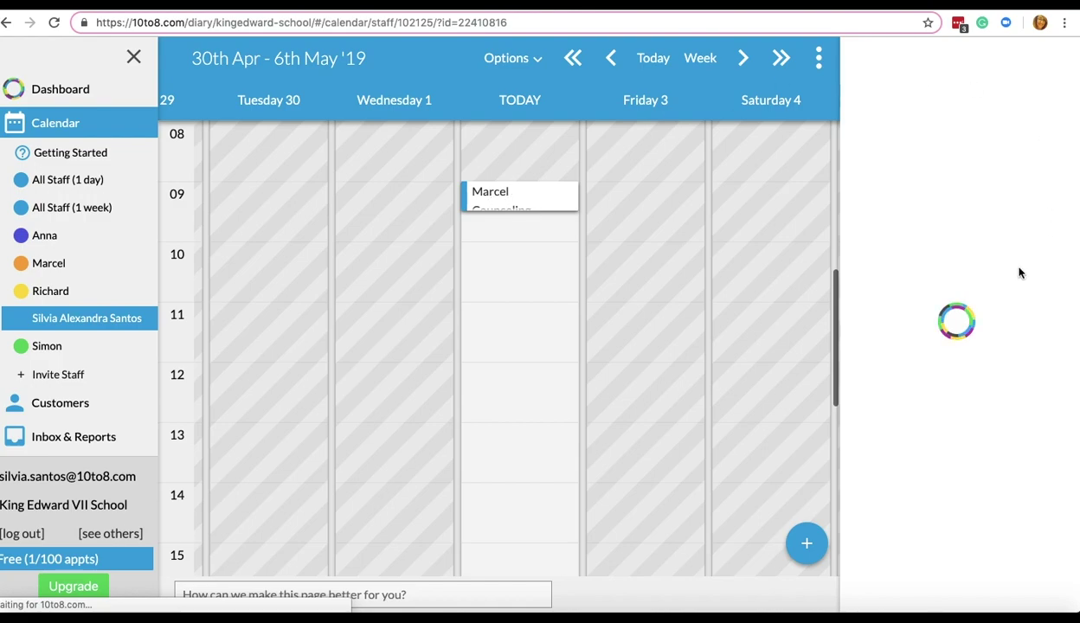